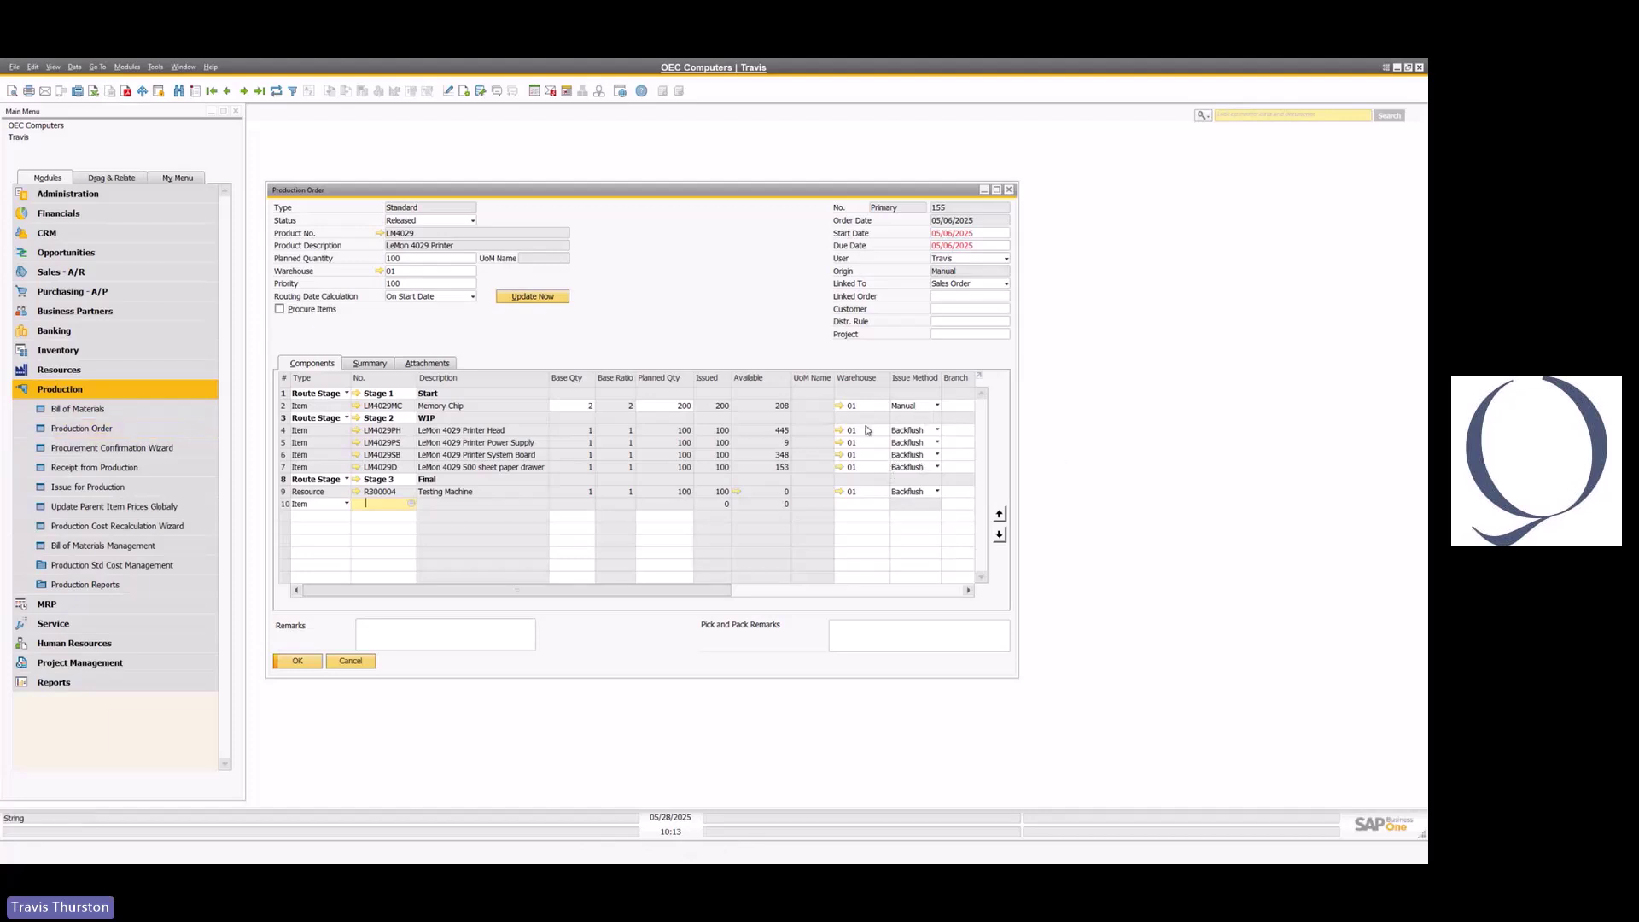
Set the issue method of the Printer Head and Printer Power Supply components to Manual, accept the warnings, and update the production order
left_click(922, 432)
left_click(909, 454)
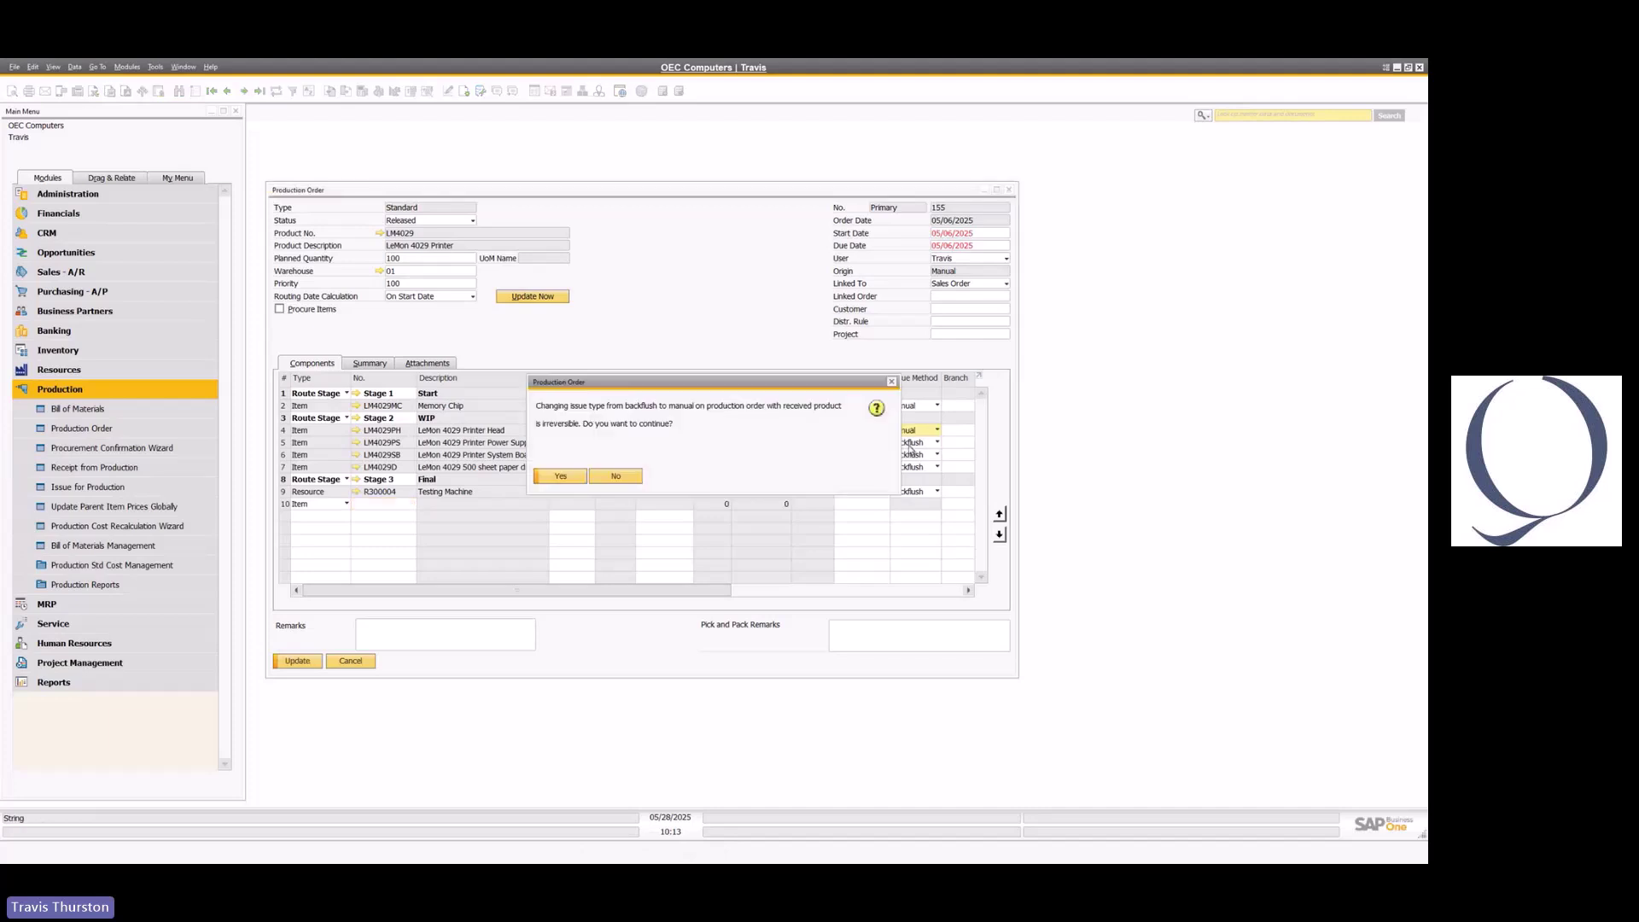
left_click(561, 476)
left_click(917, 454)
left_click(904, 454)
left_click(570, 479)
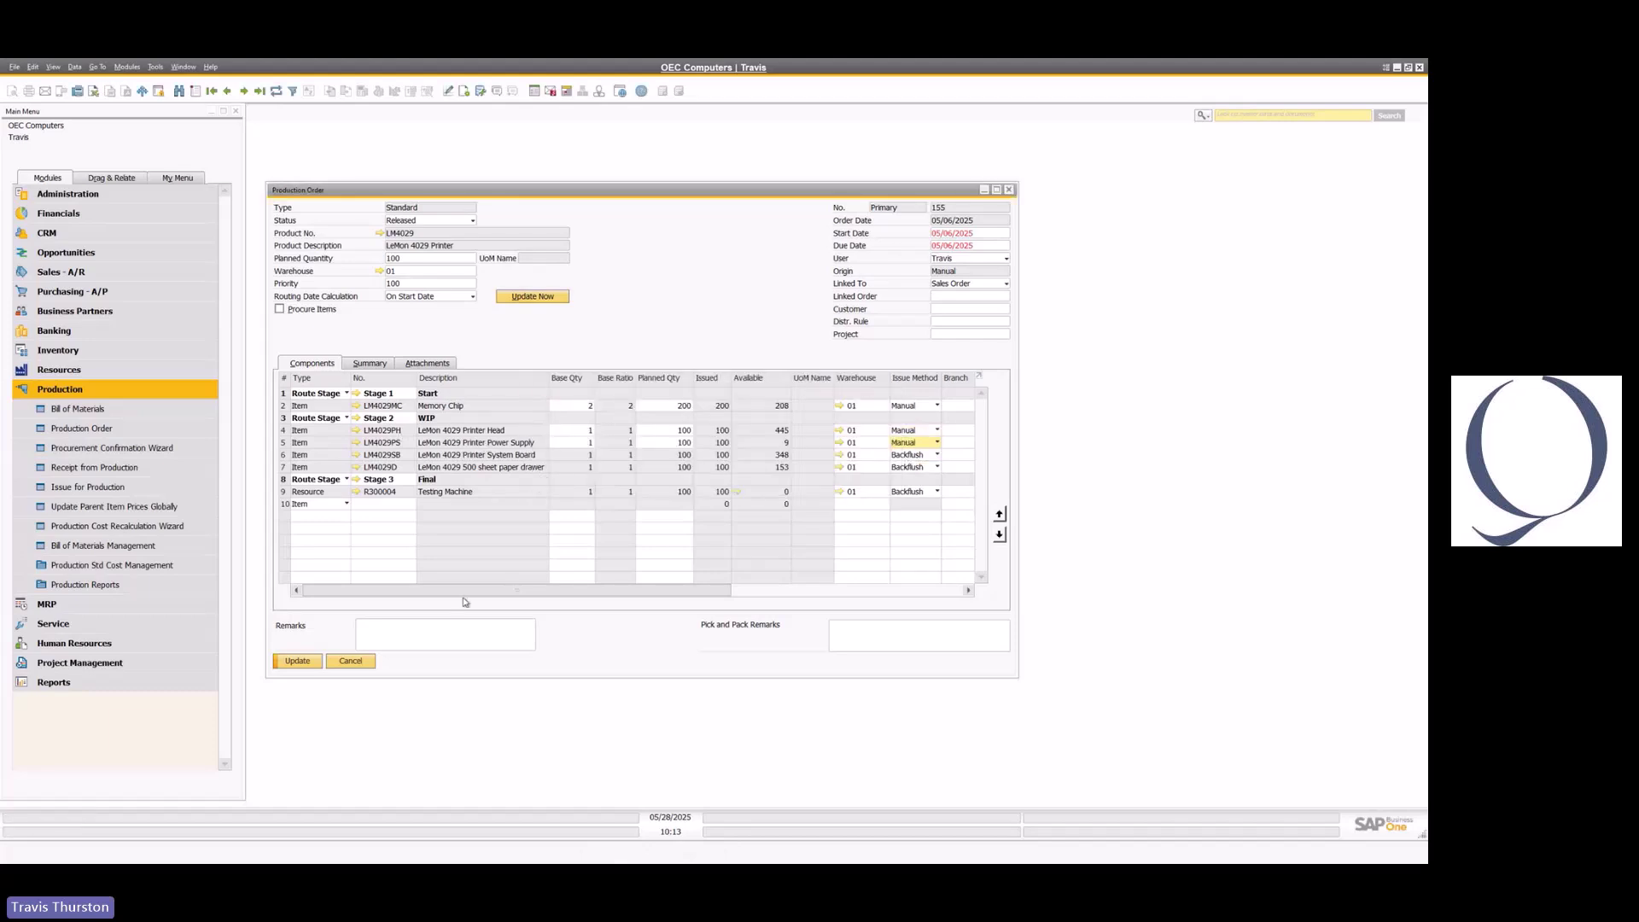
left_click(294, 661)
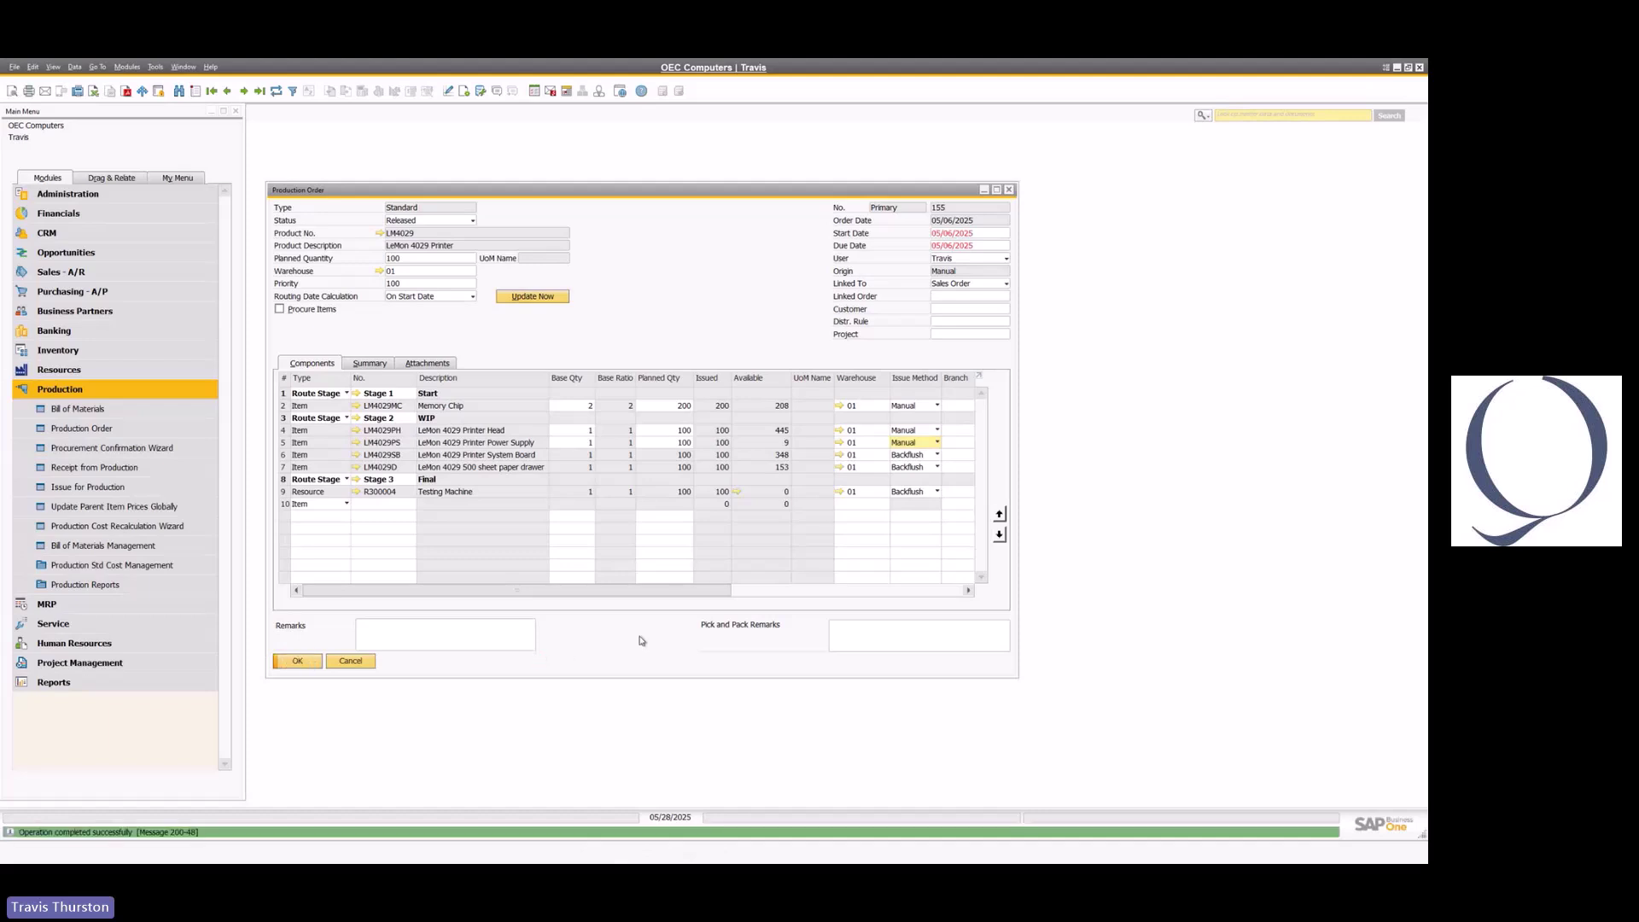
Open the order's Issue Components criteria and review the route sequence, route stage, type and parent-item quantity options
right_click(669, 274)
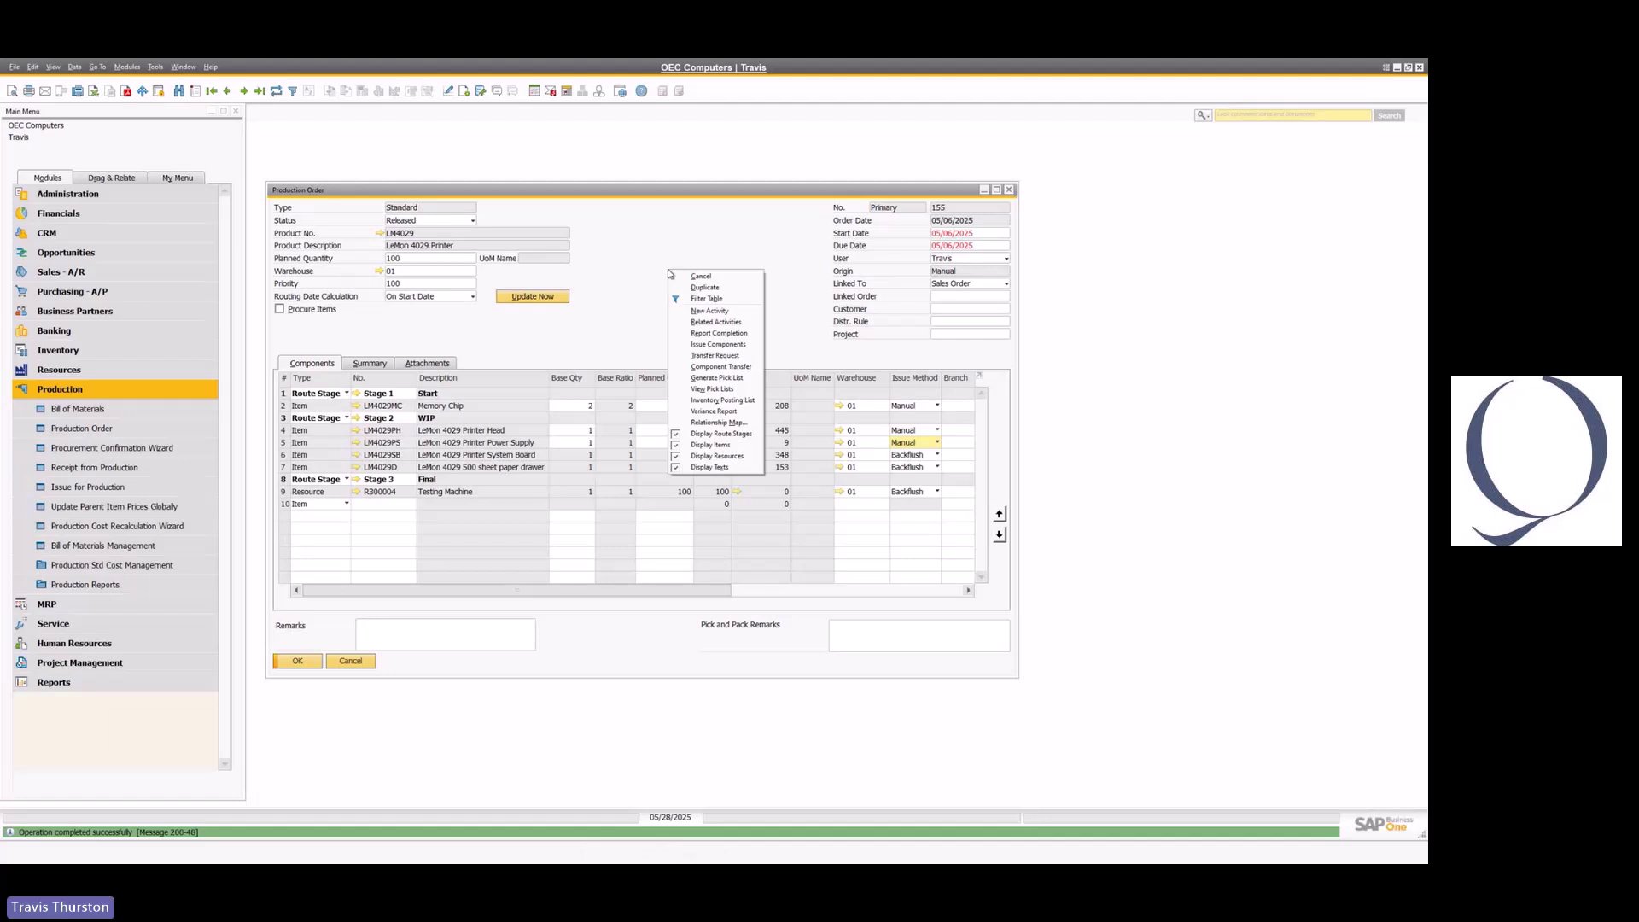
left_click(732, 346)
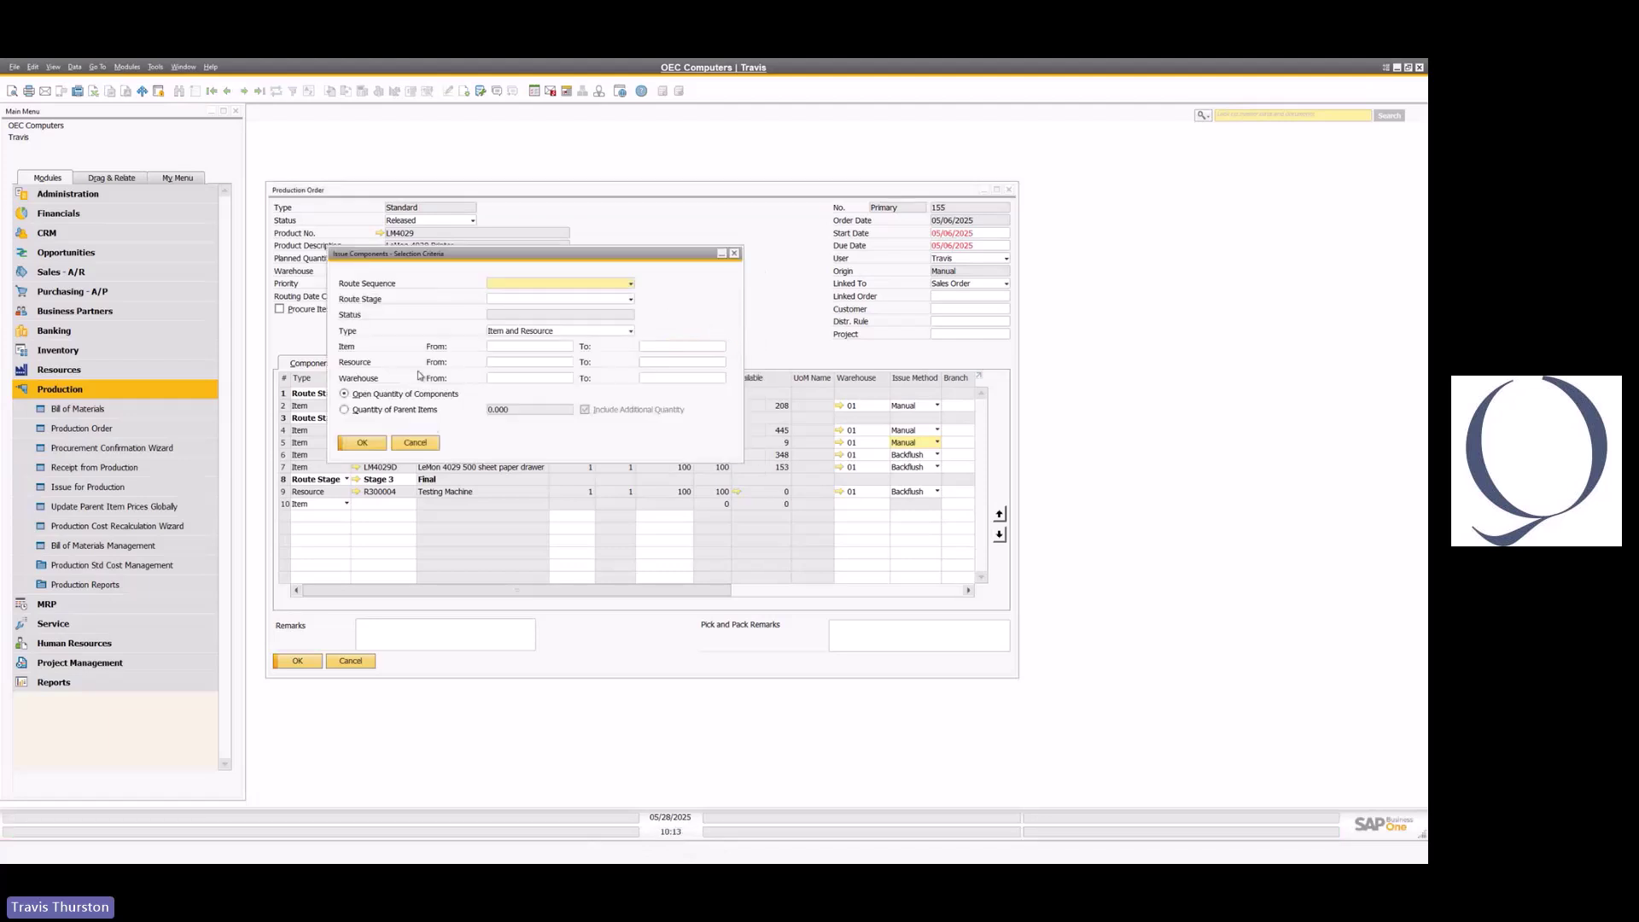
left_click(615, 287)
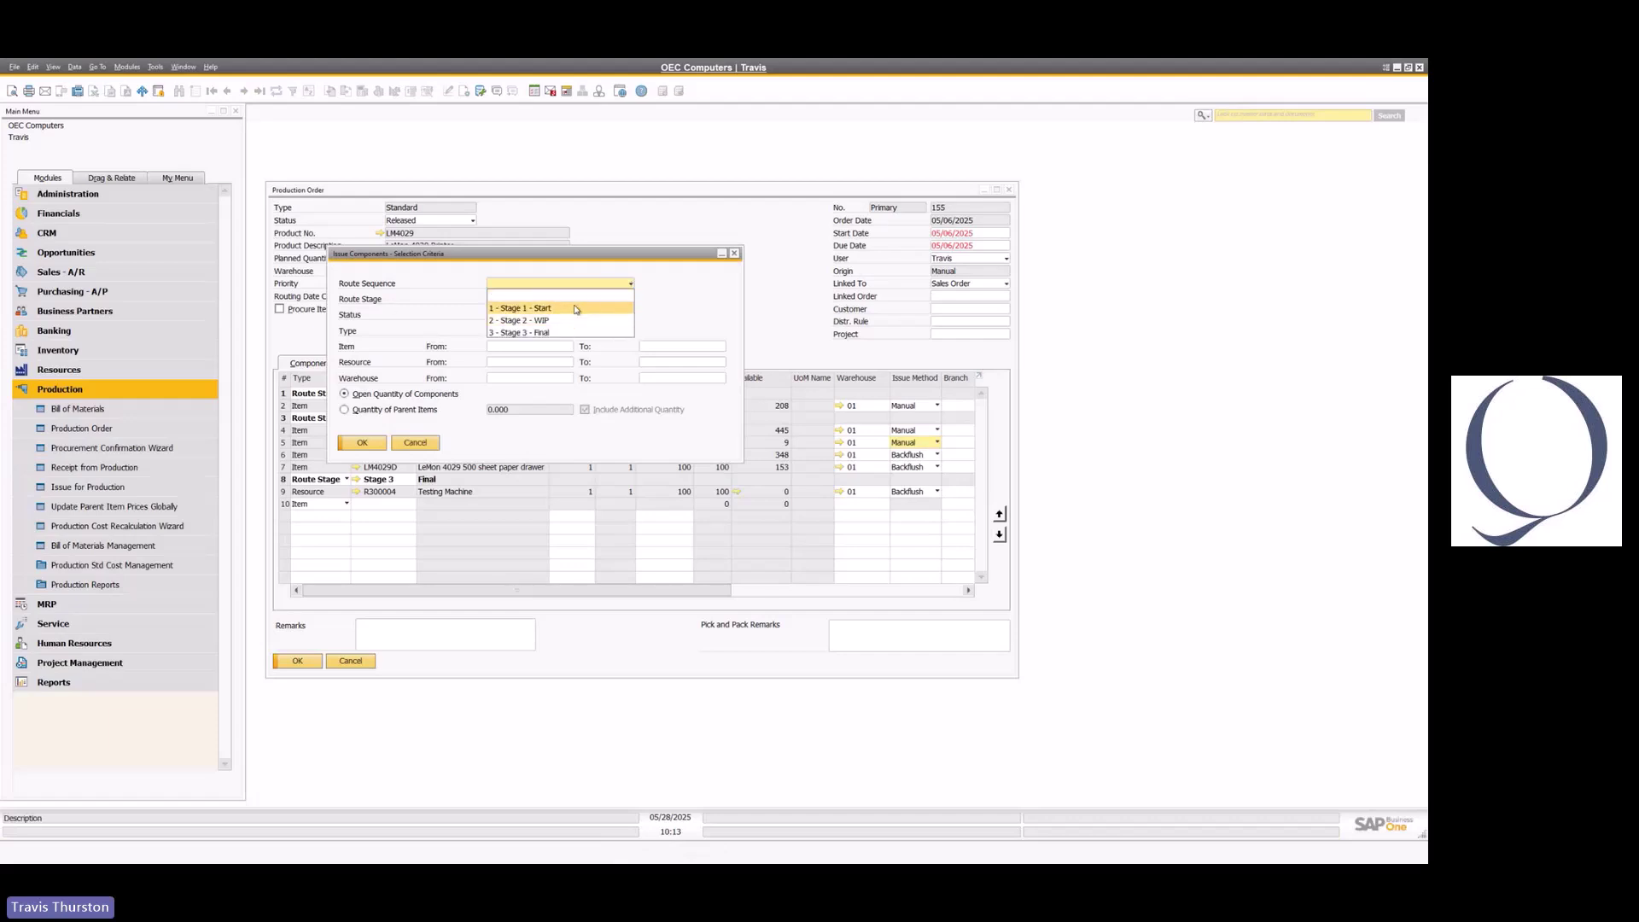
left_click(707, 306)
left_click(517, 300)
left_click(737, 311)
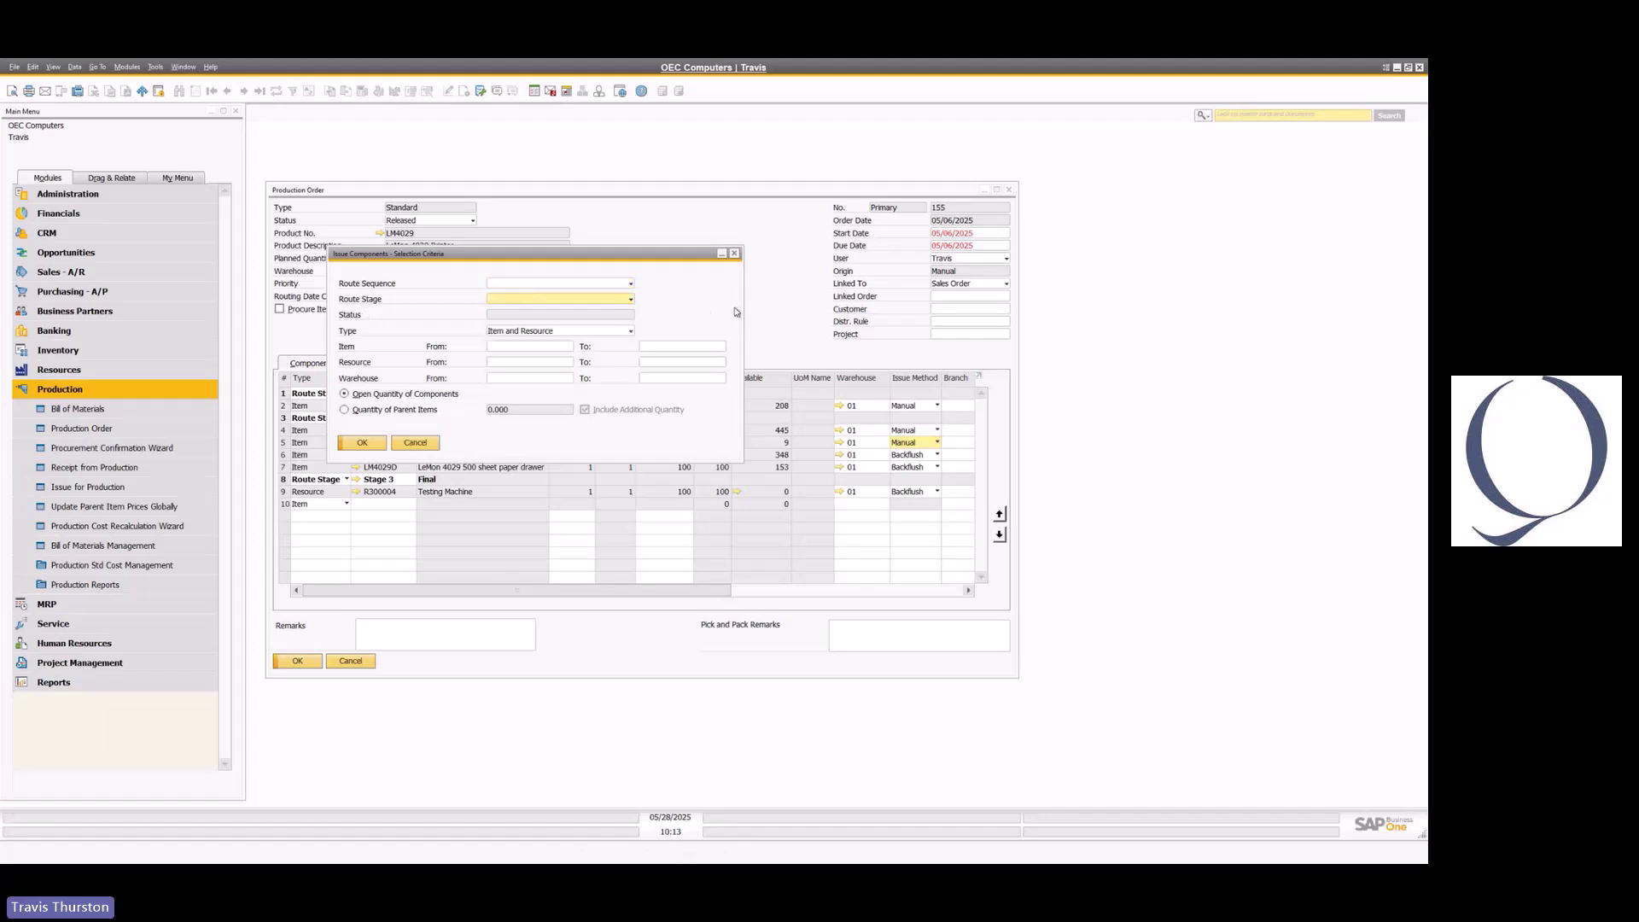
left_click(527, 332)
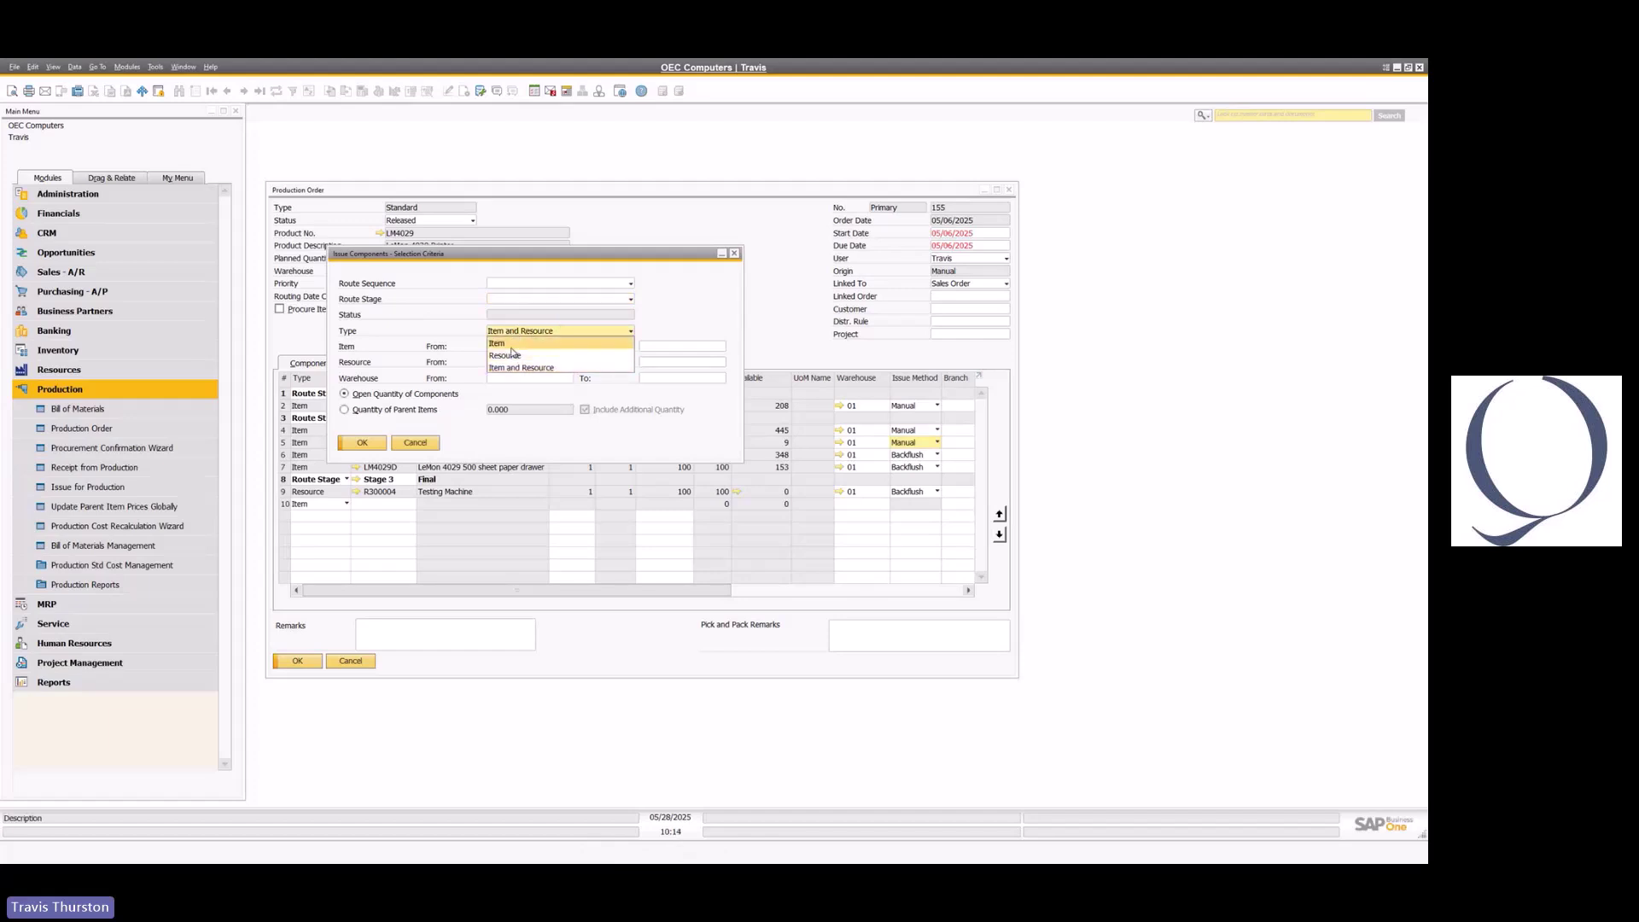
left_click(522, 432)
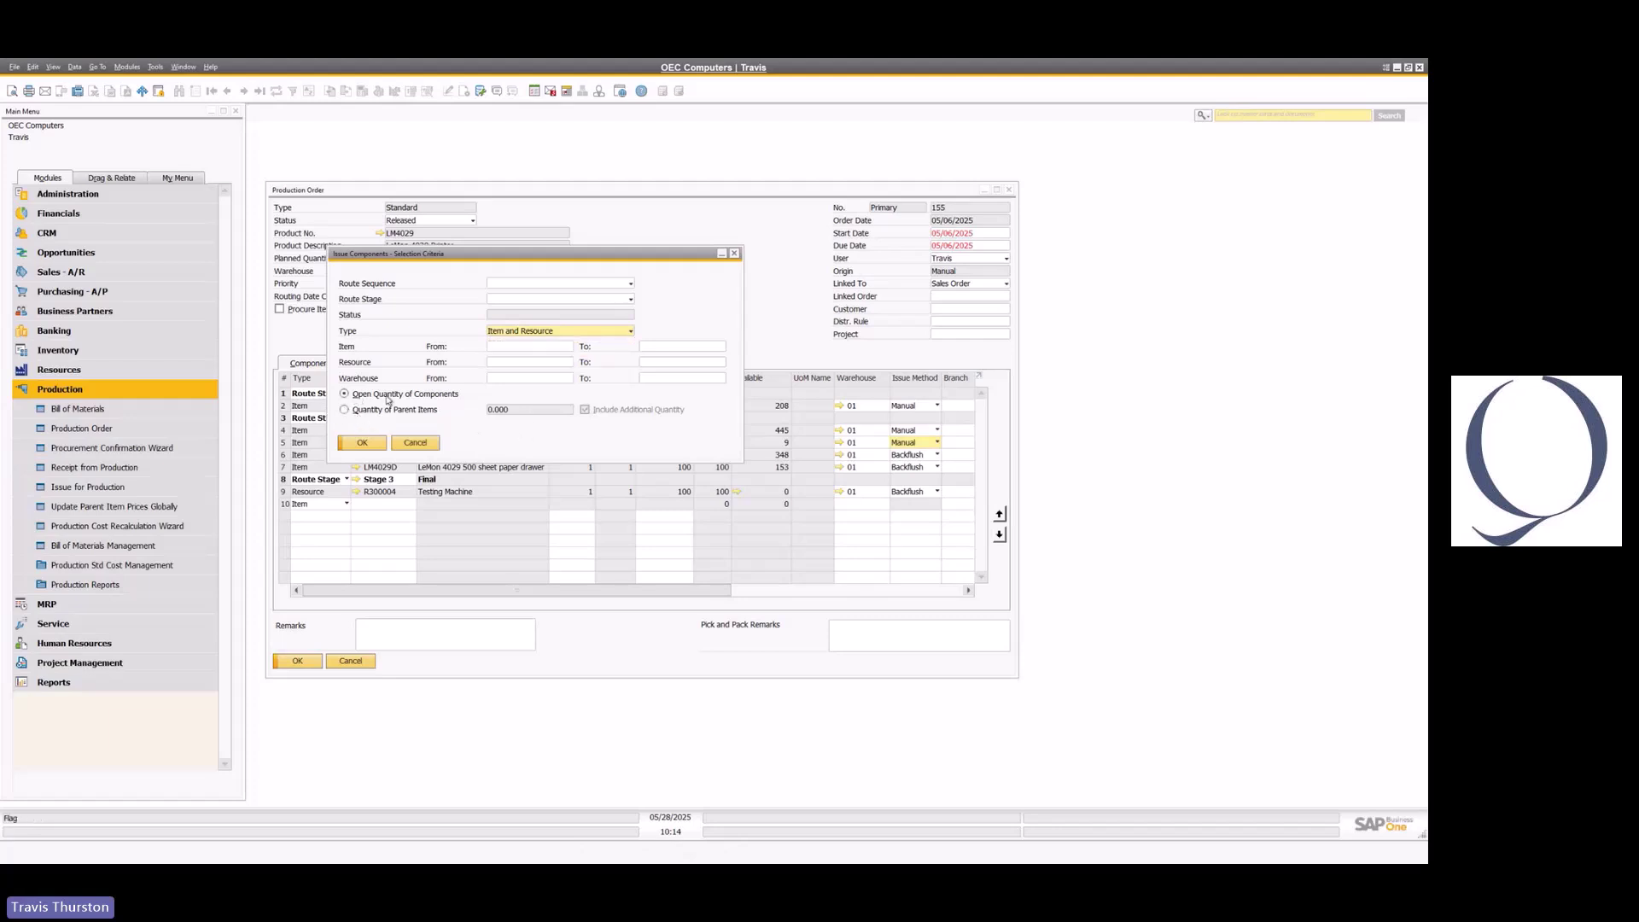
left_click(344, 410)
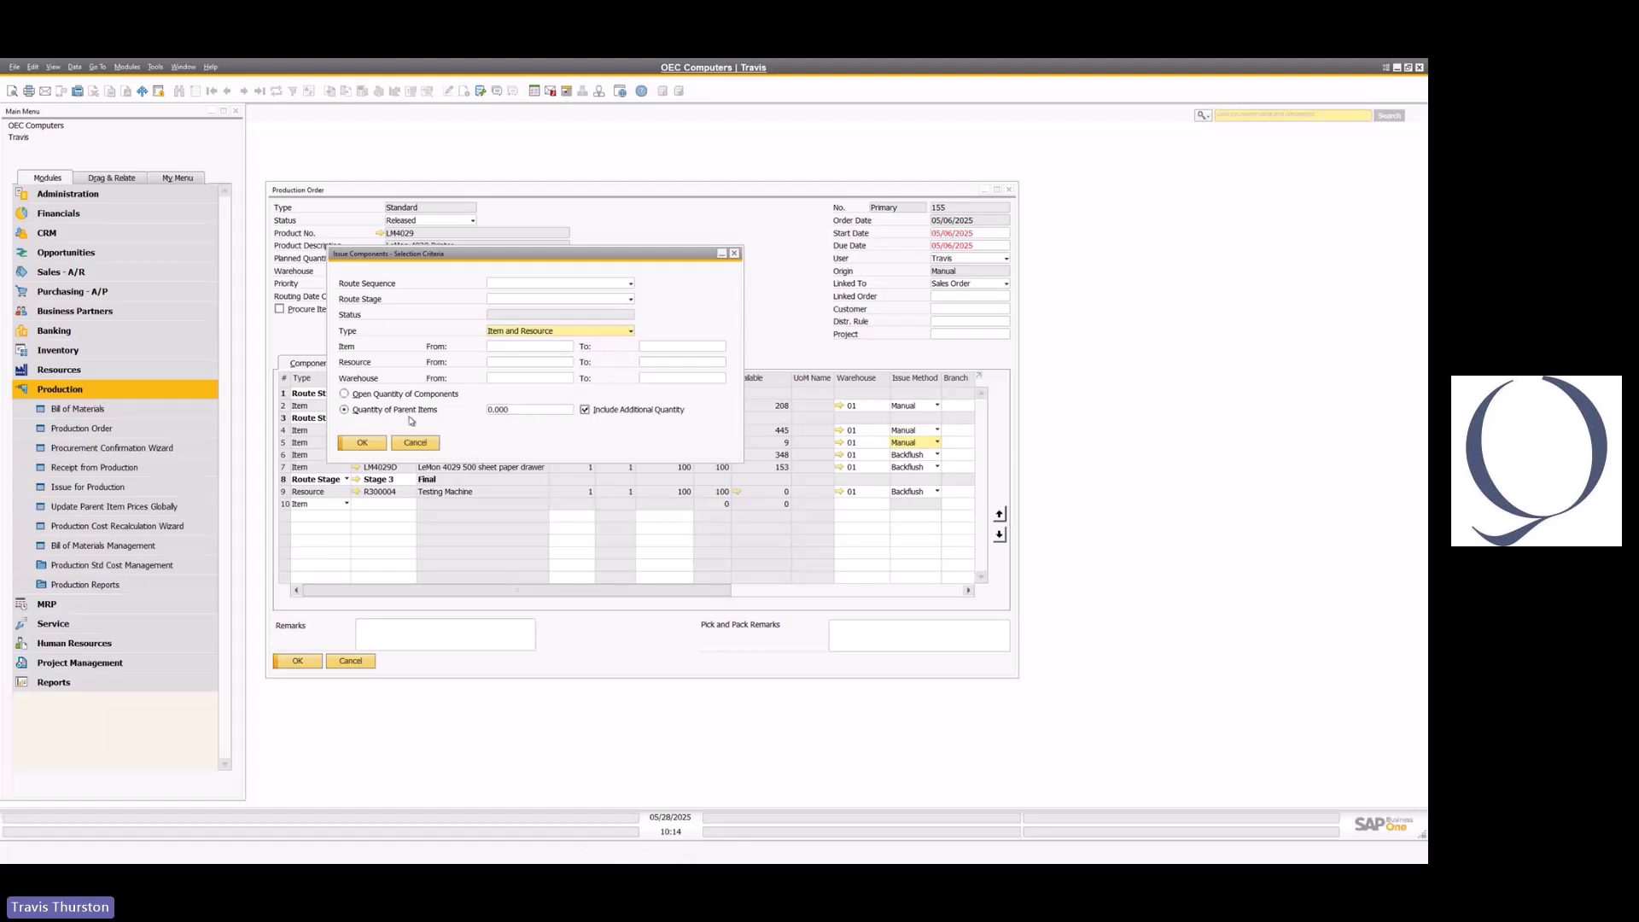
left_click_drag(646, 258, 913, 163)
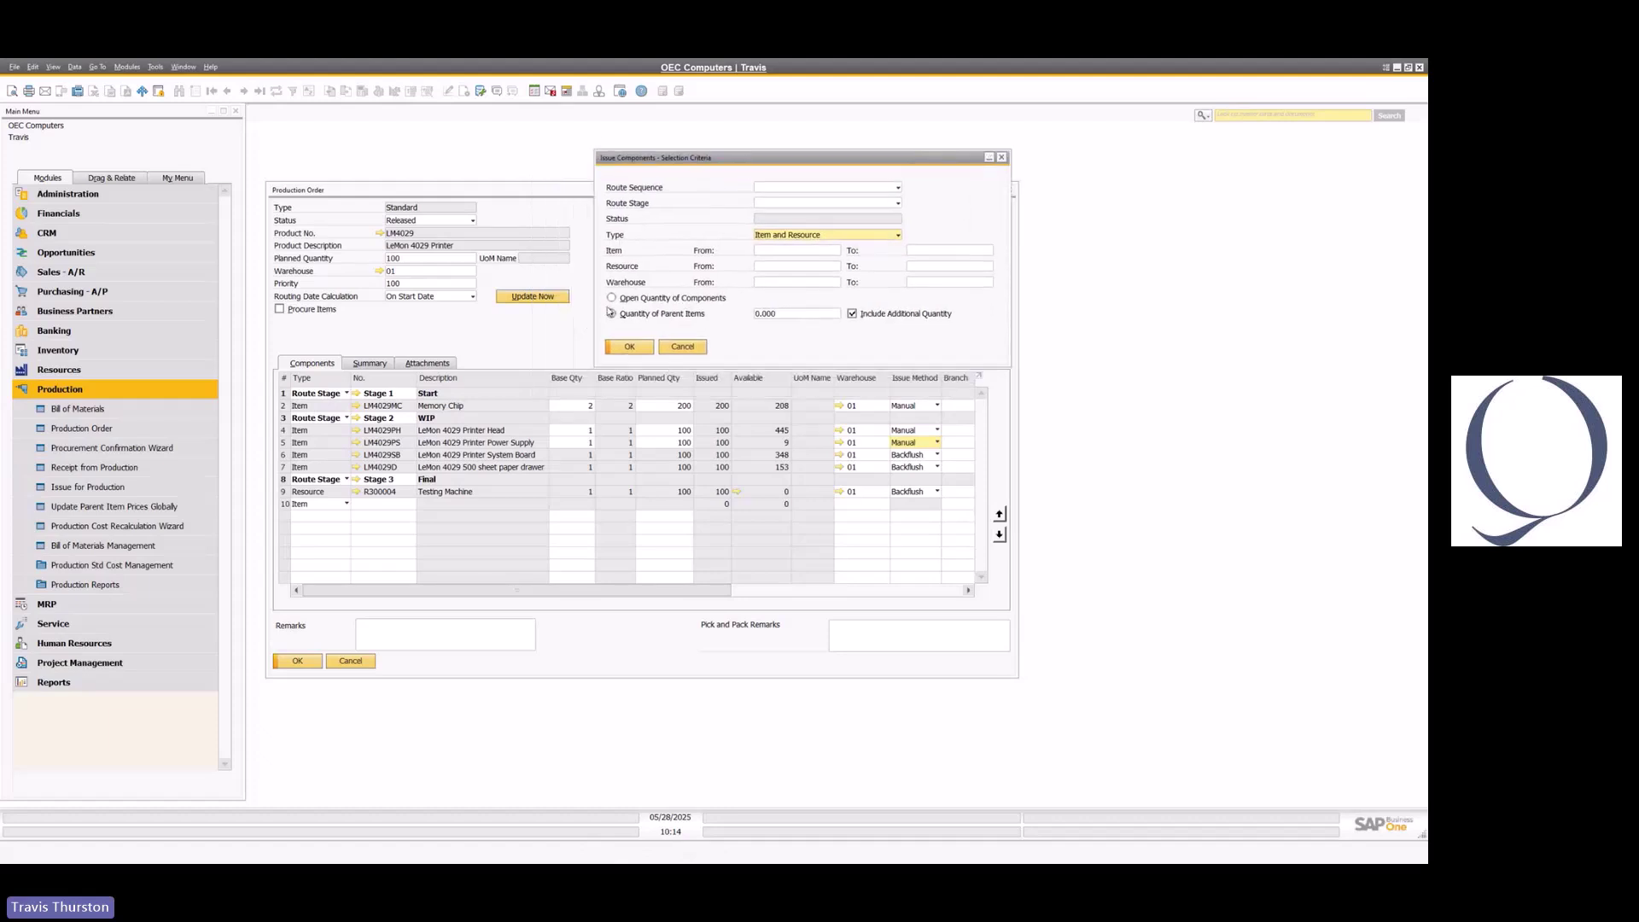
Generate an Issue for Production for Stage 2 using Open Quantity of Components, and close the document without adding it
left_click(612, 298)
left_click(788, 205)
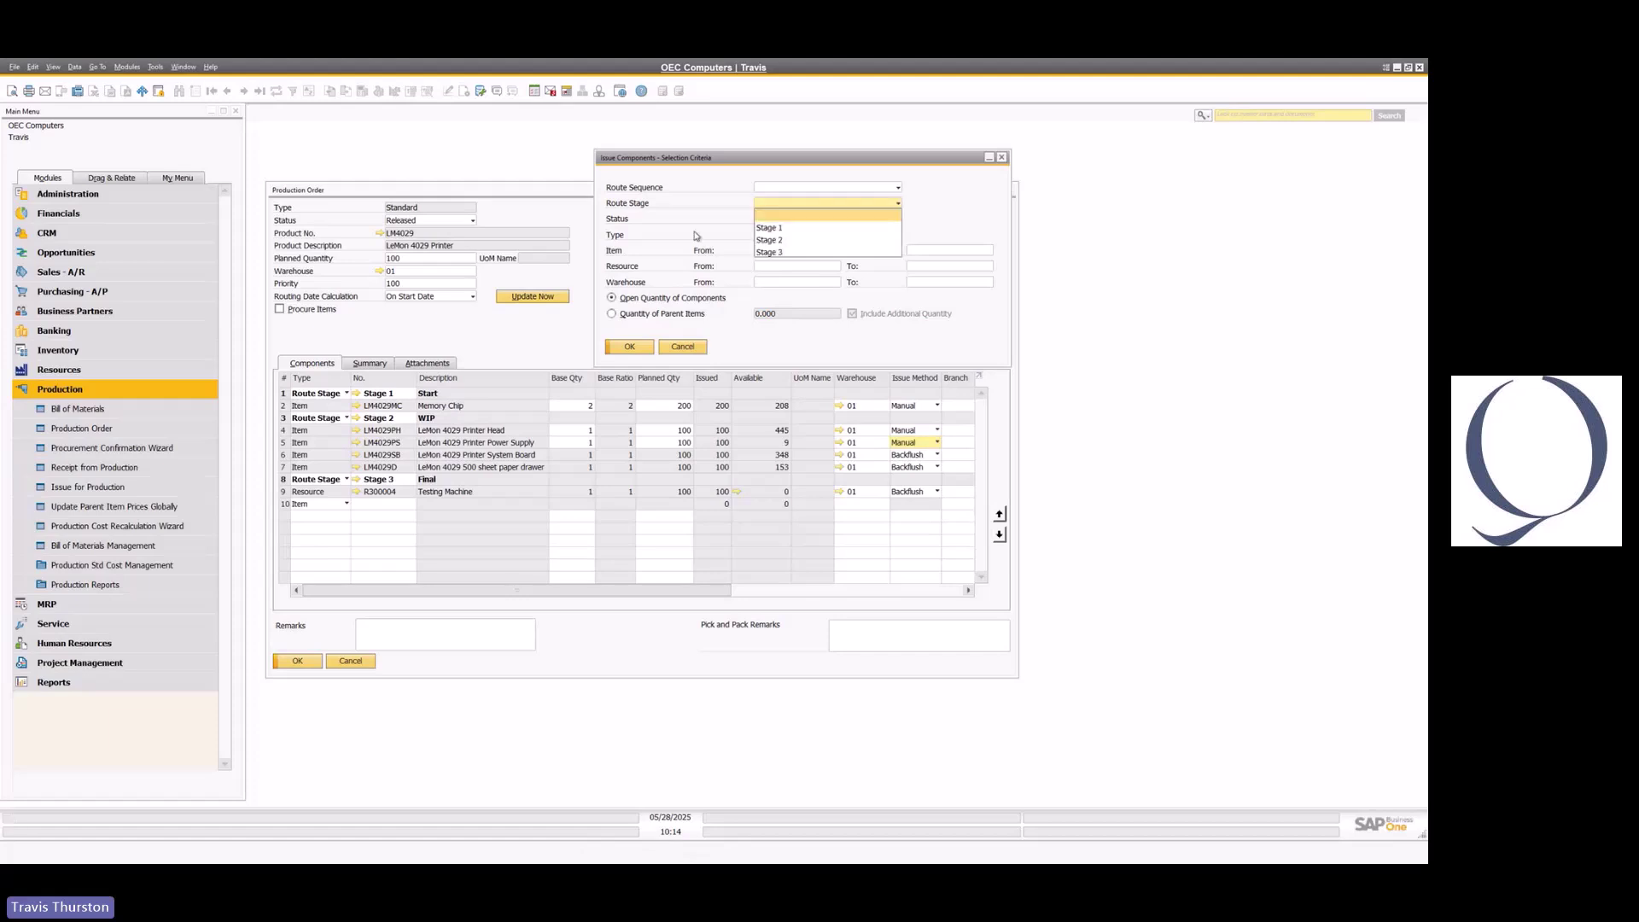
left_click(767, 241)
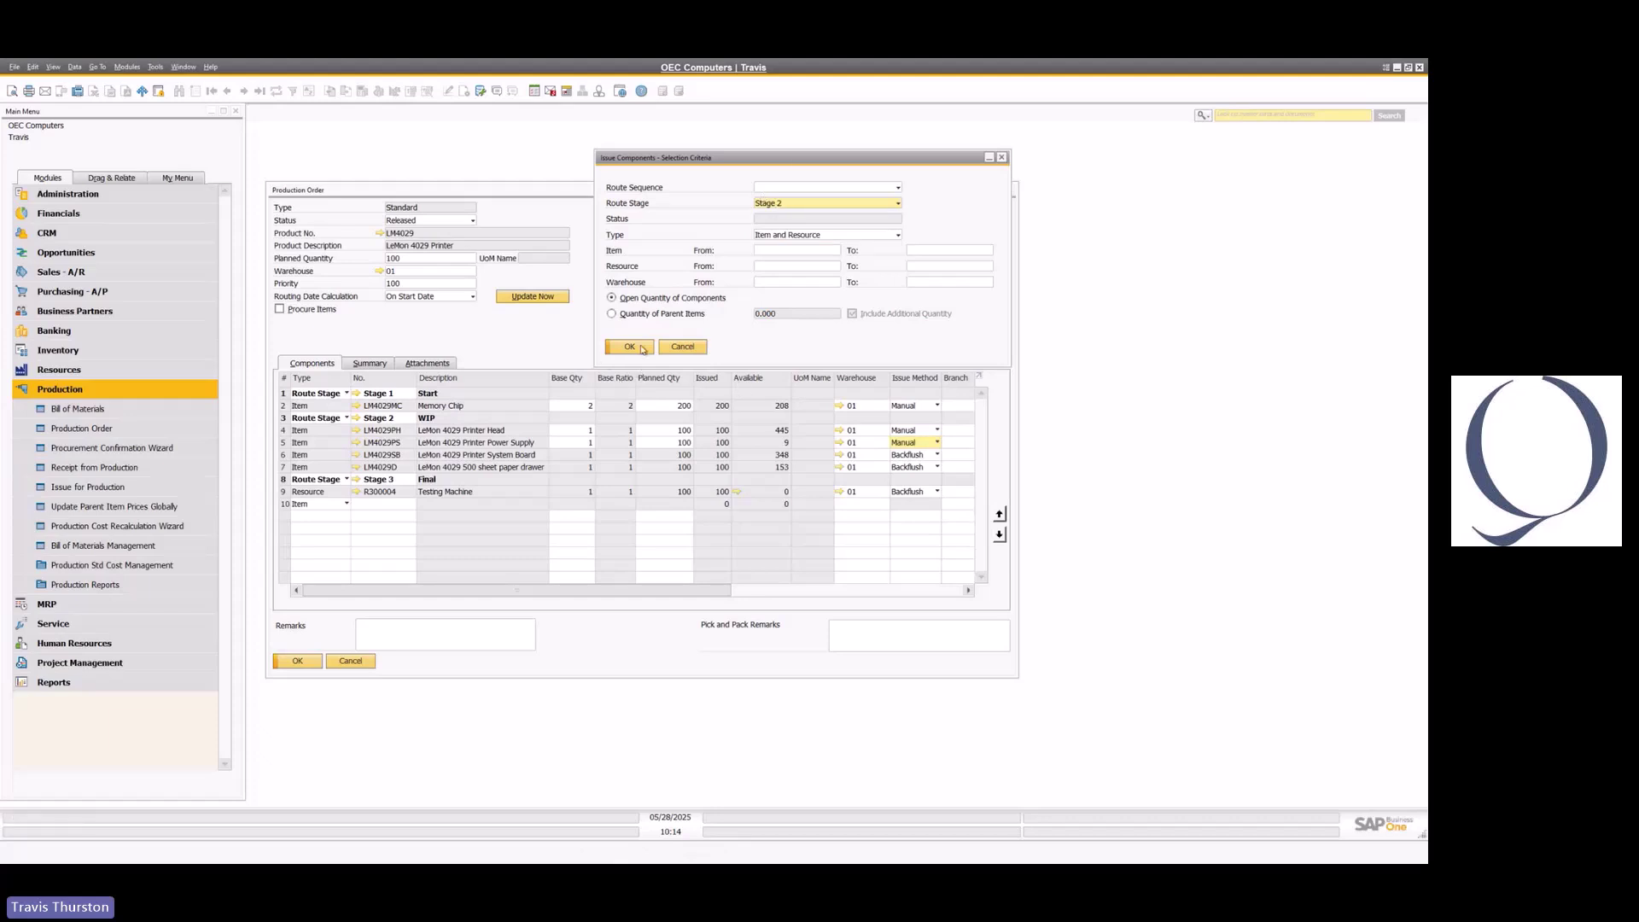
left_click(642, 348)
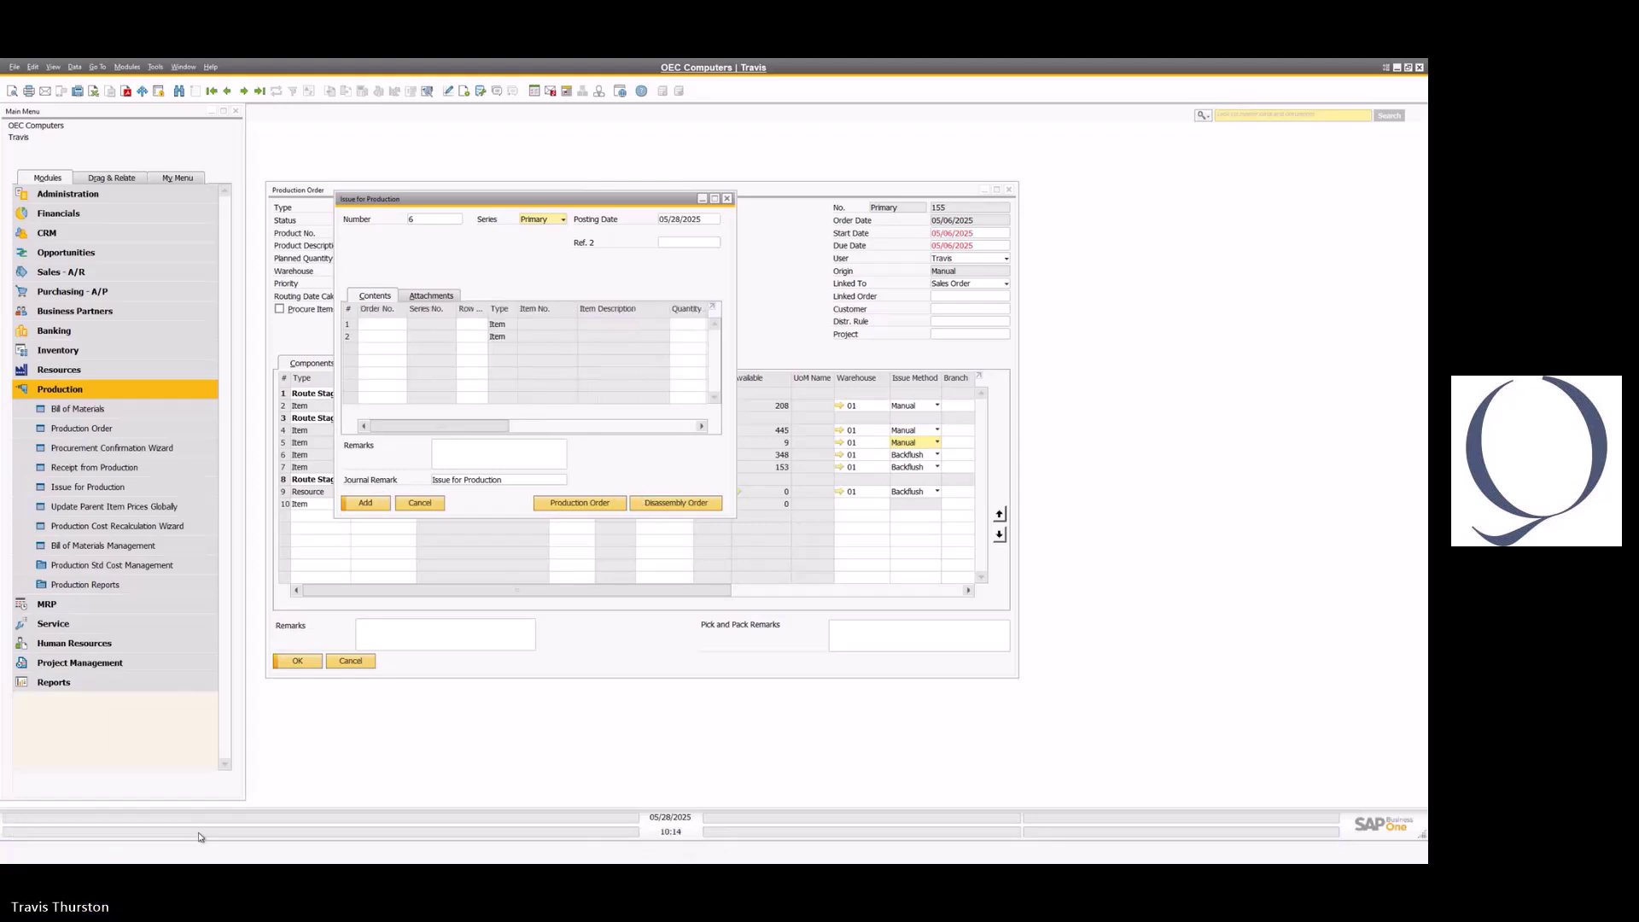
left_click(389, 503)
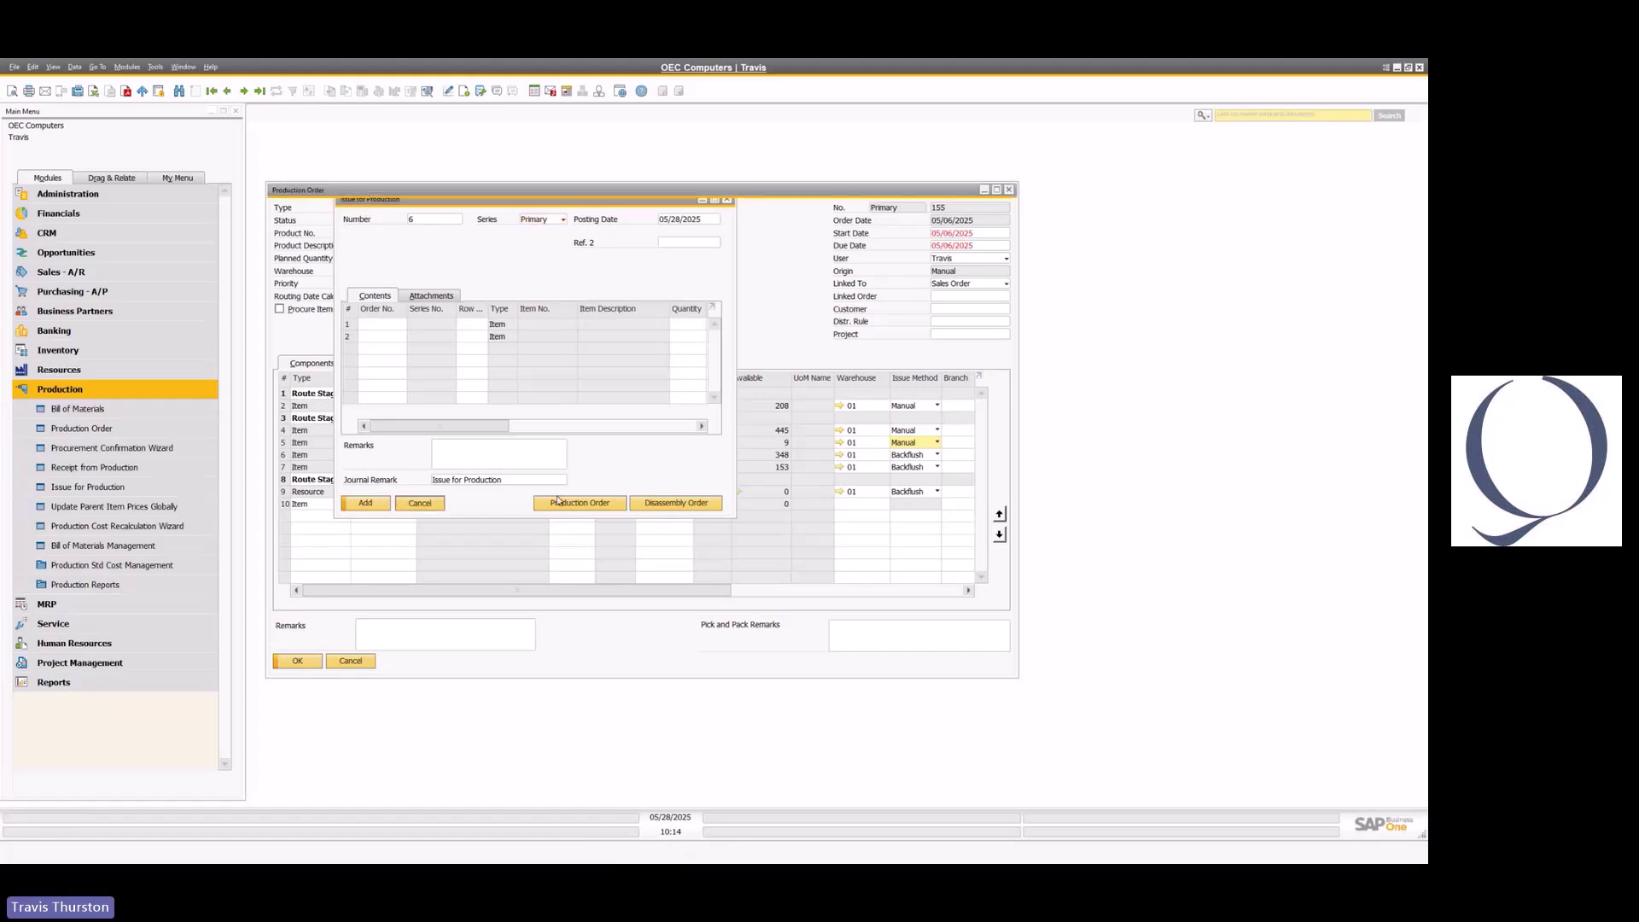
Try to return the Printer Power Supply and Printer Head issue methods to Backflush and update the production order
left_click(923, 442)
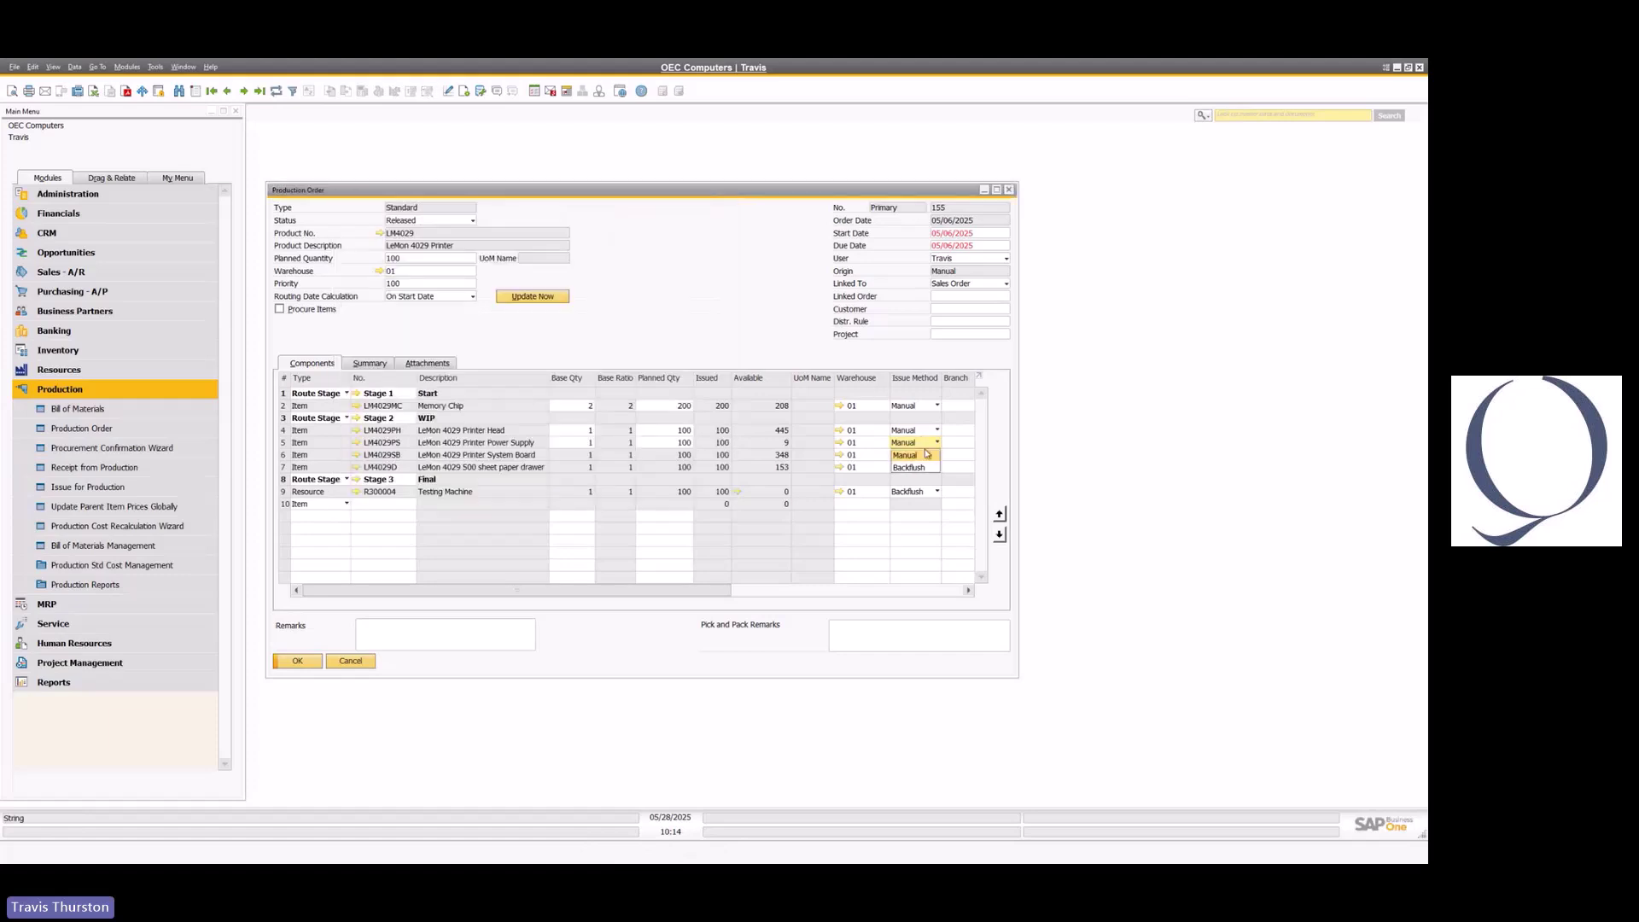
left_click(916, 468)
left_click(903, 432)
left_click(909, 454)
left_click(298, 664)
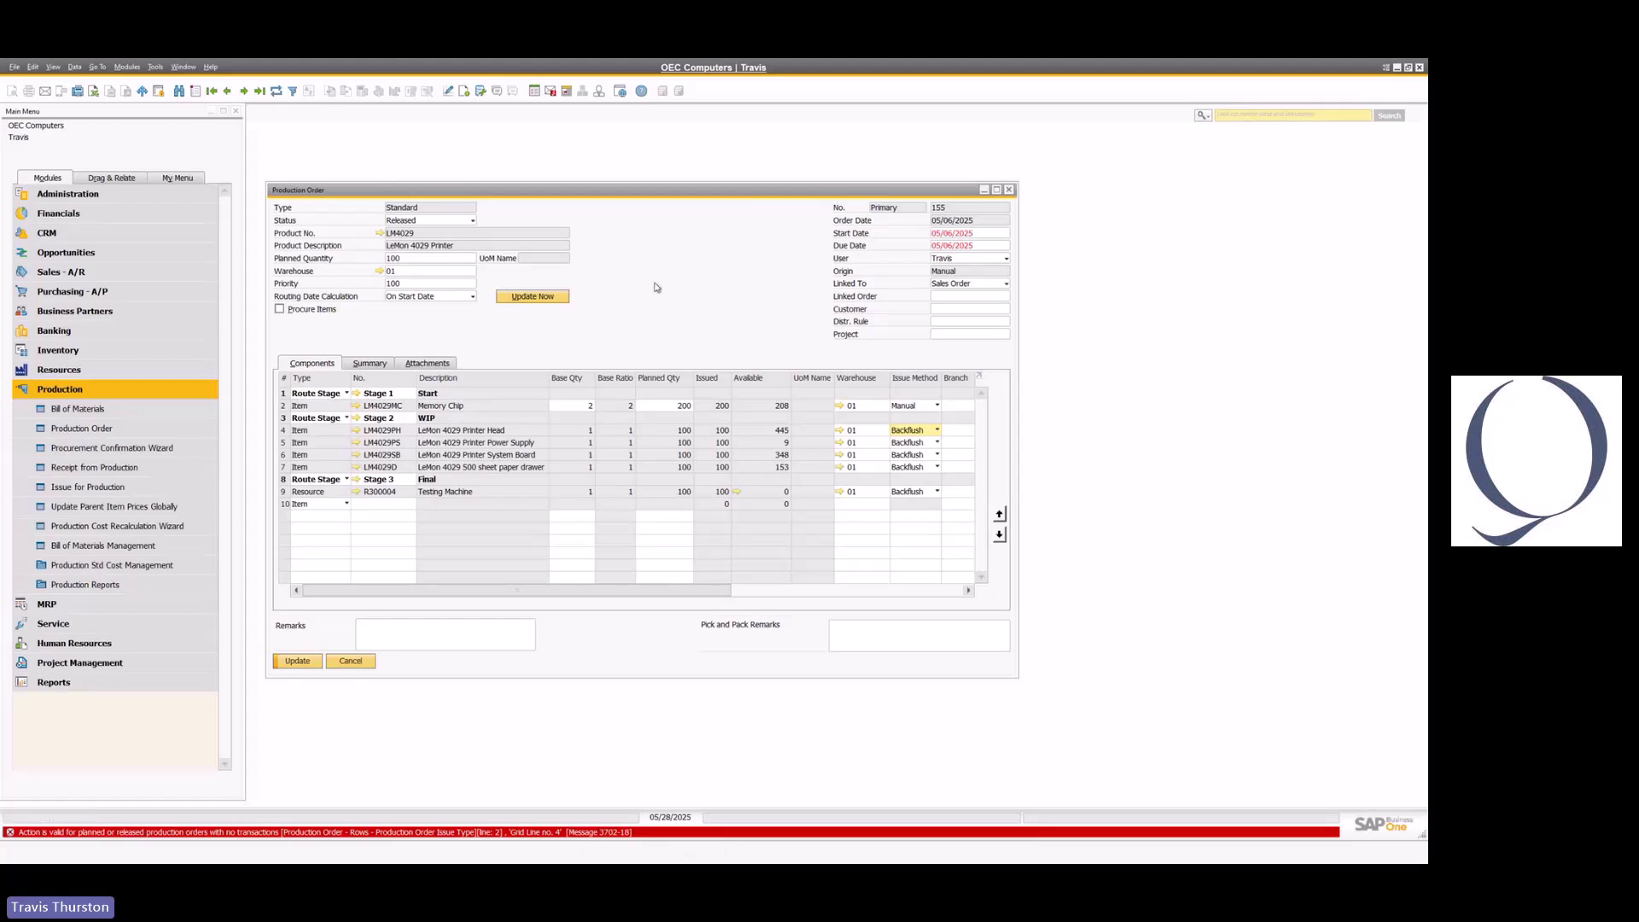
Discard the unsaved changes by moving to the next production order for LM4029, and open its relationship map
key("Escape")
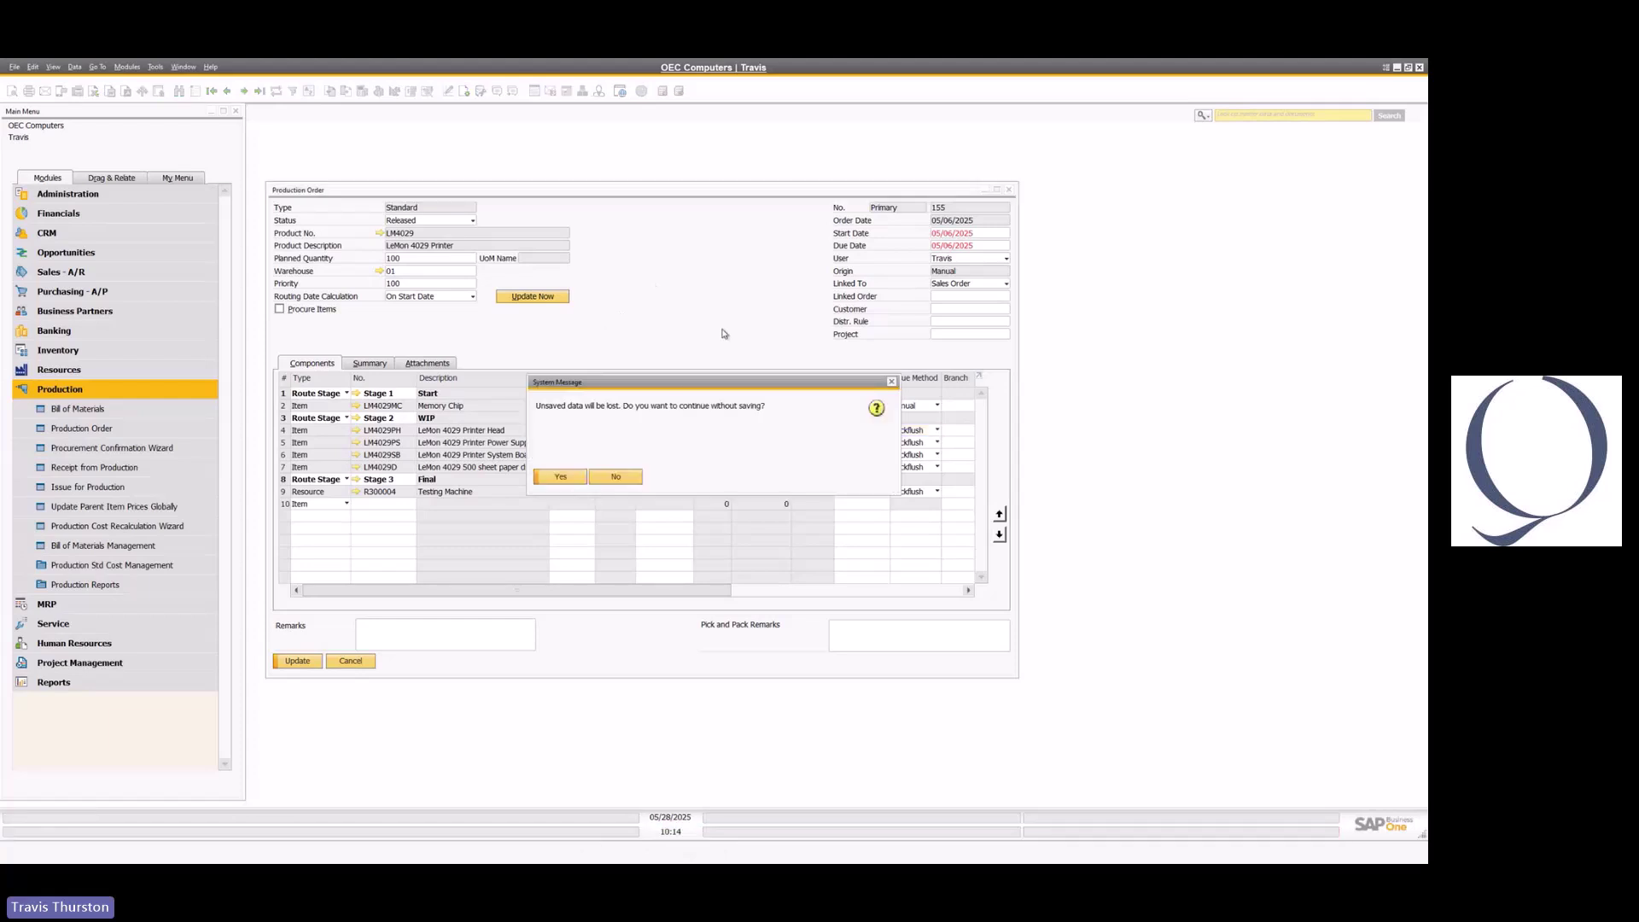
key("Return")
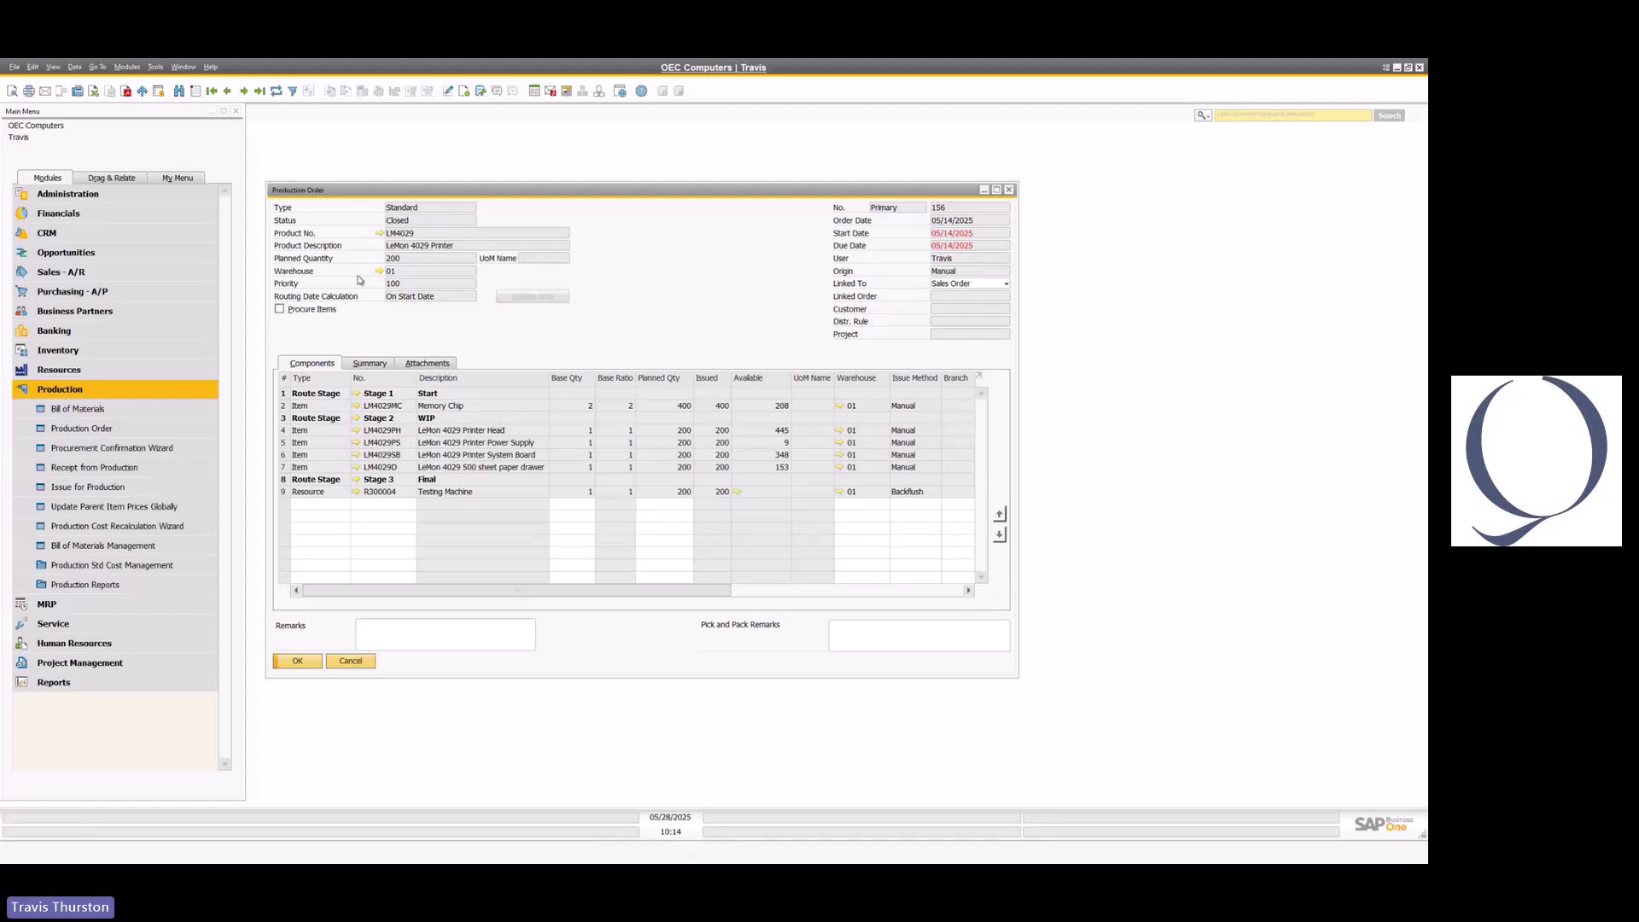
right_click(667, 322)
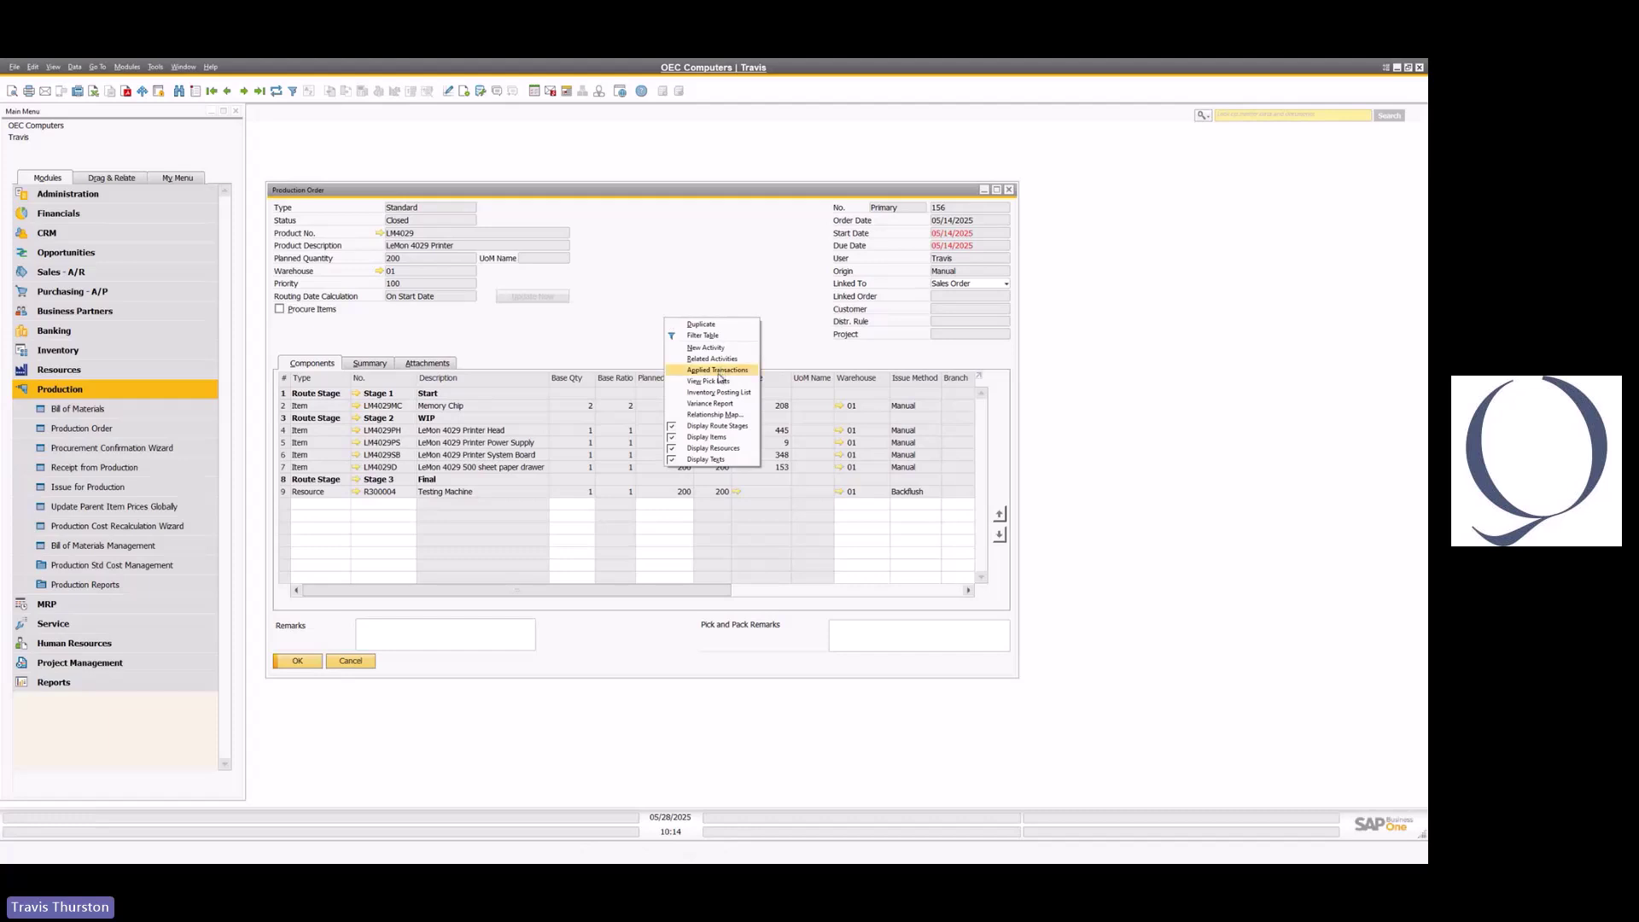
left_click(715, 414)
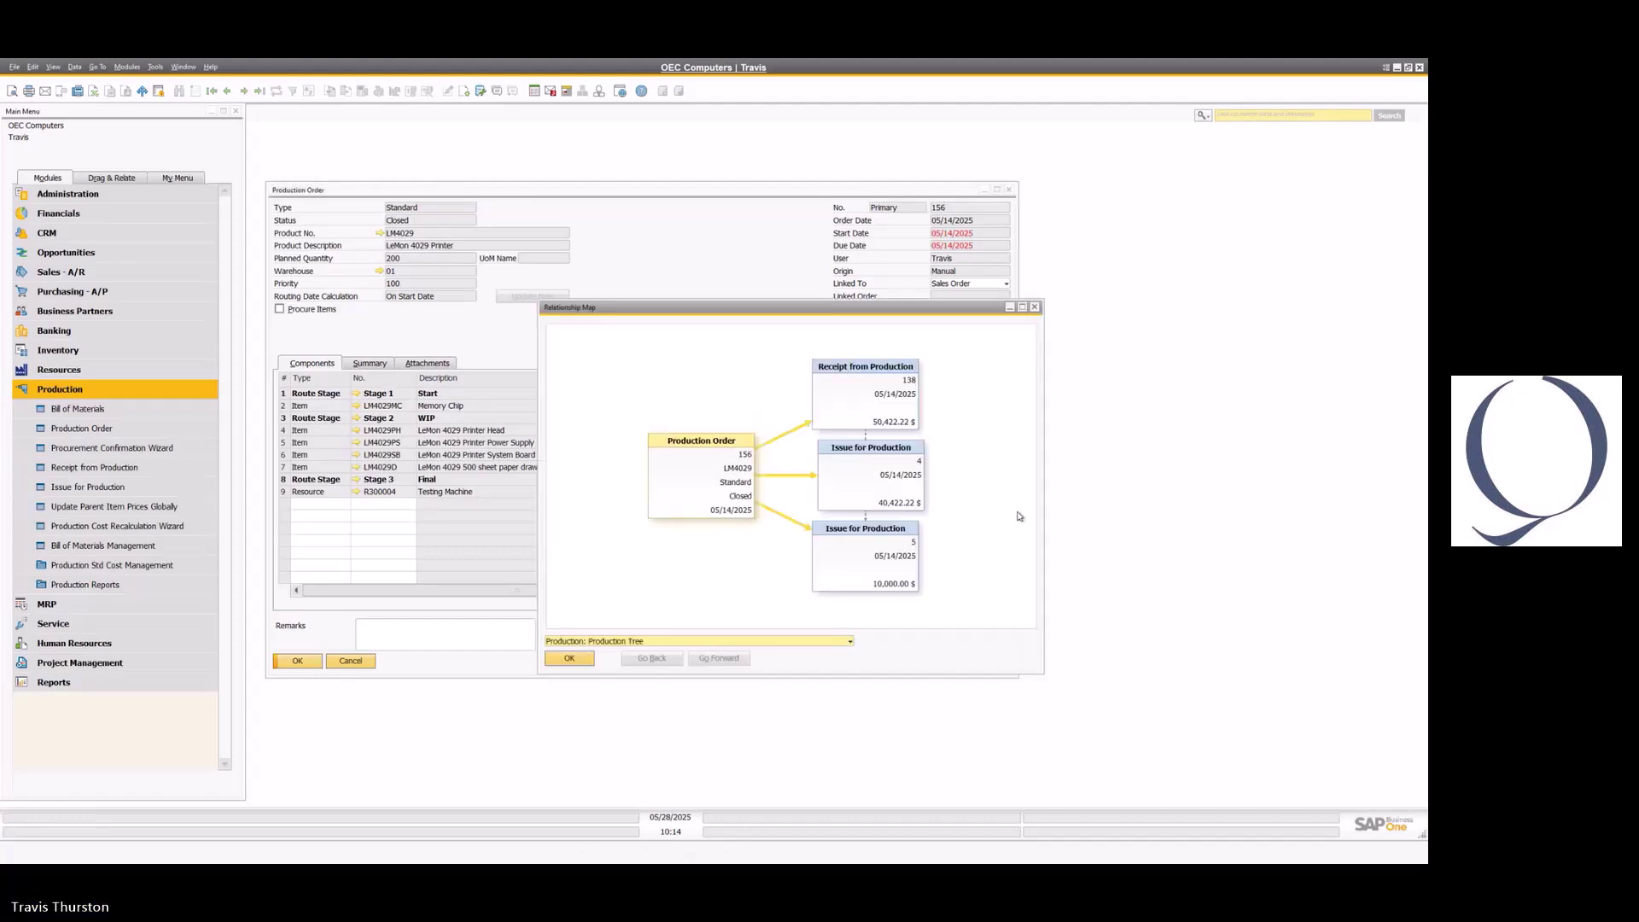
Open the component Issue for Production from the map, enlarge its window to examine the item lines, and close both windows
double_click(874, 494)
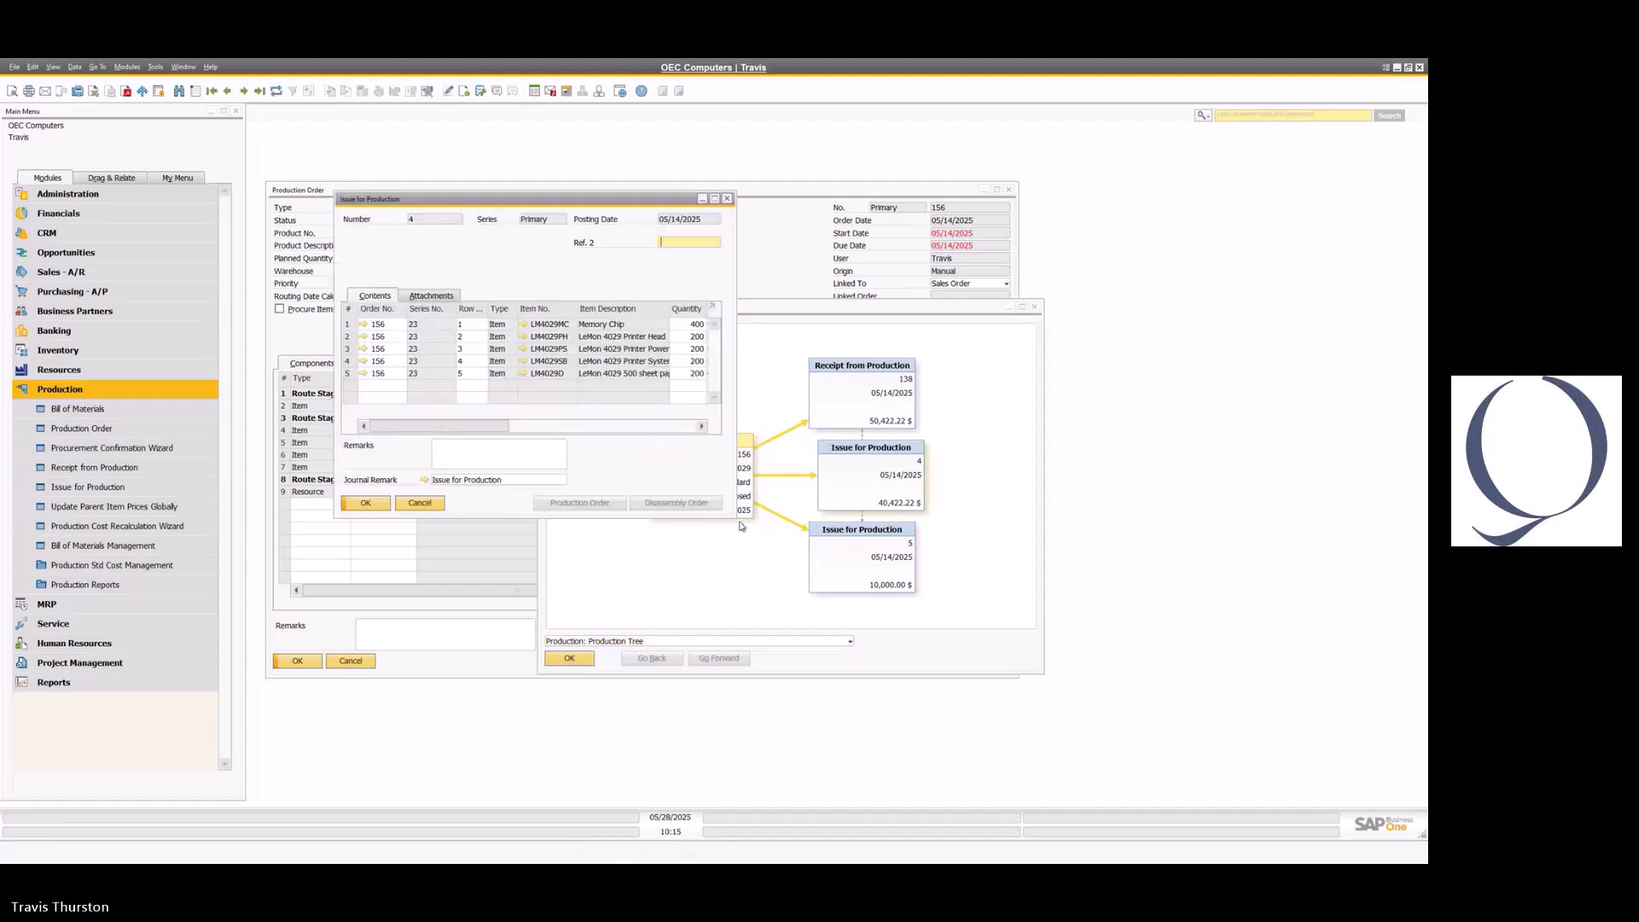
left_click_drag(743, 521, 1033, 586)
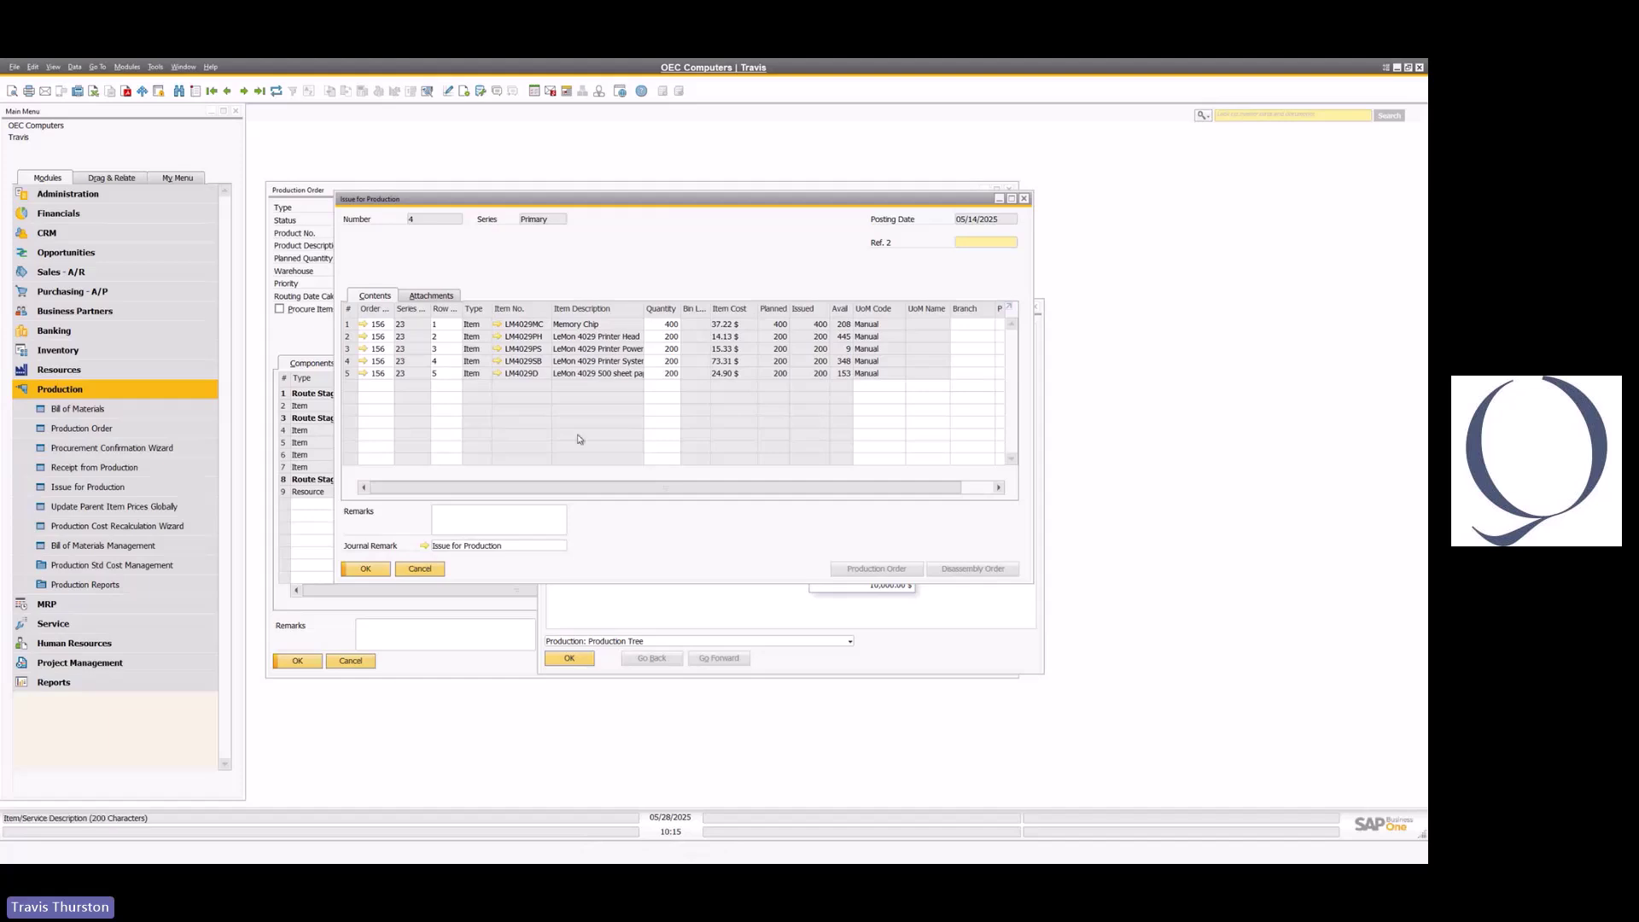
left_click_drag(603, 488, 637, 488)
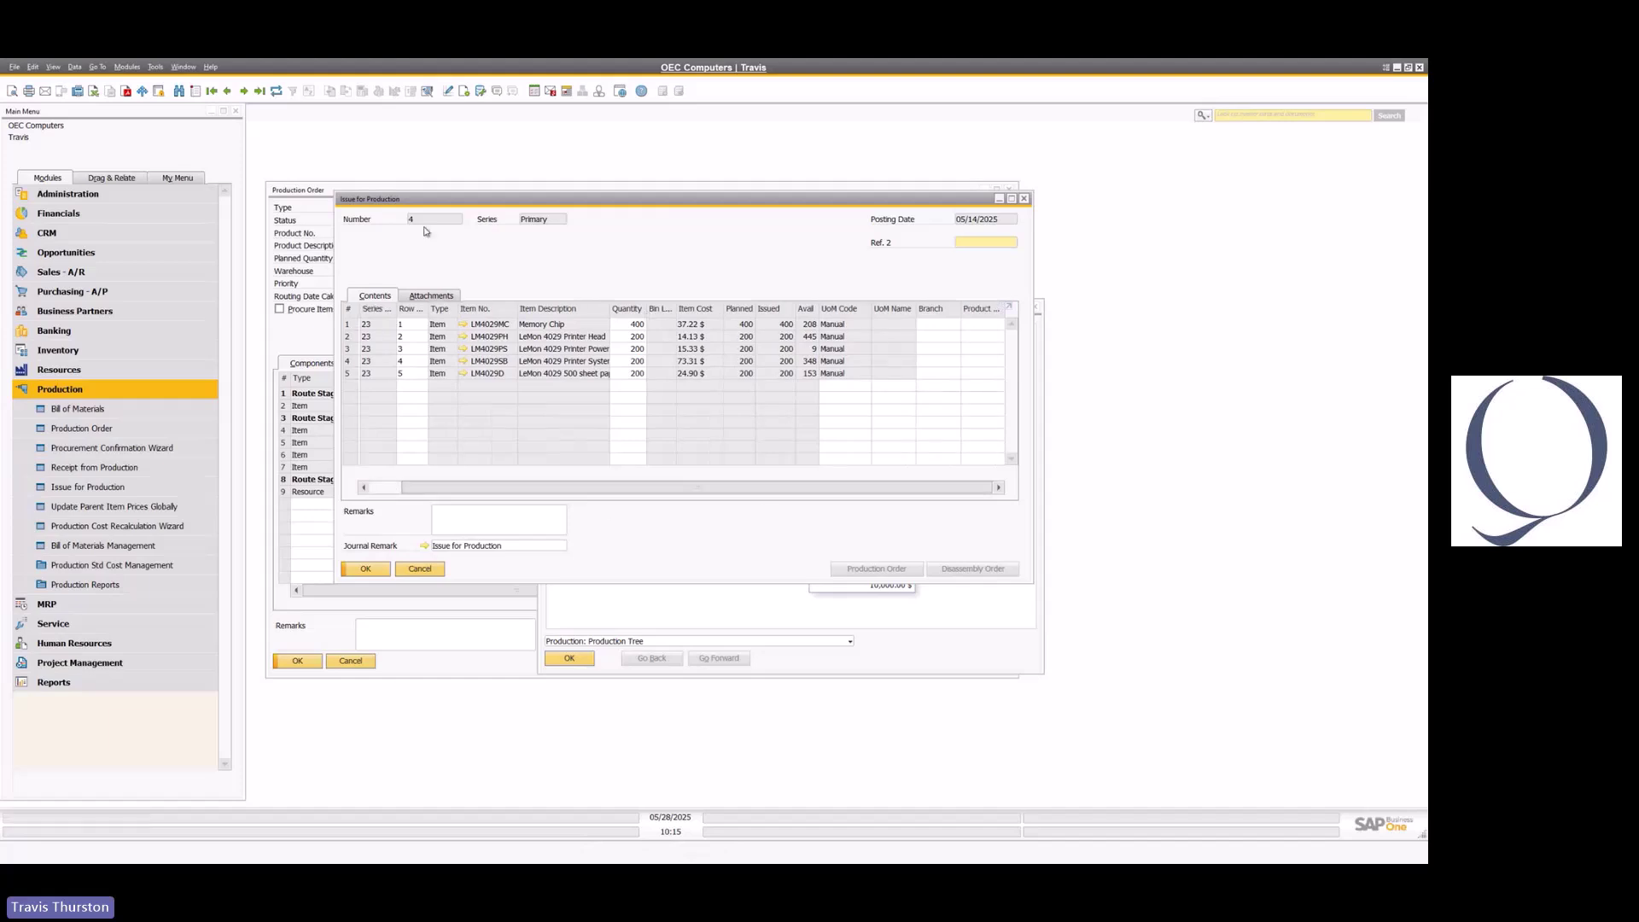
left_click(421, 570)
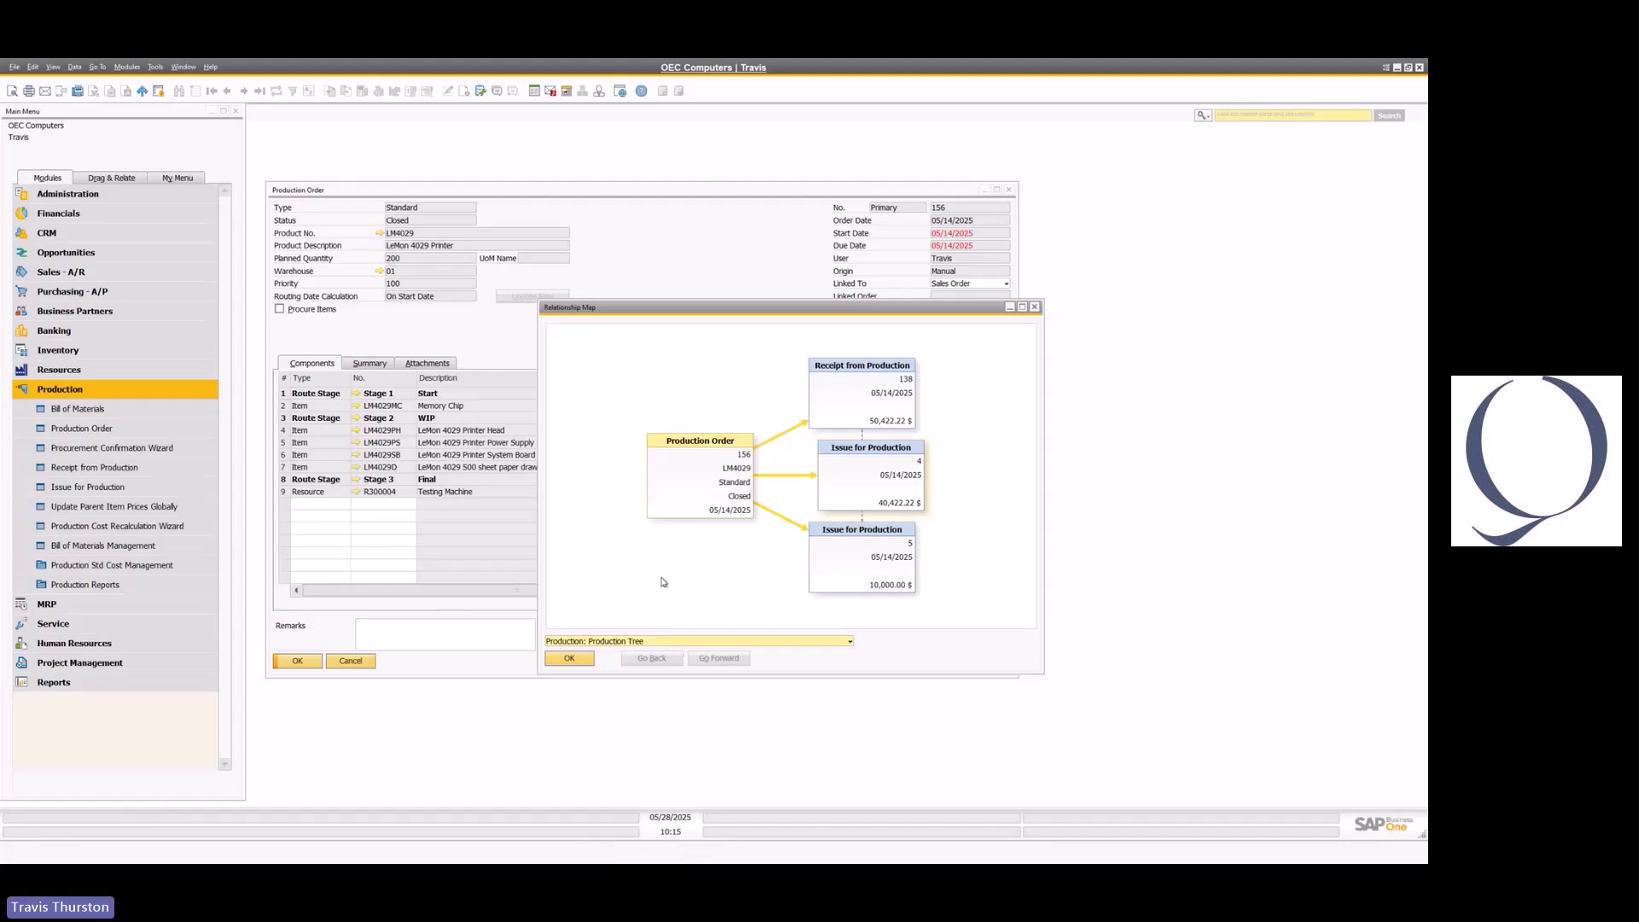
left_click(569, 659)
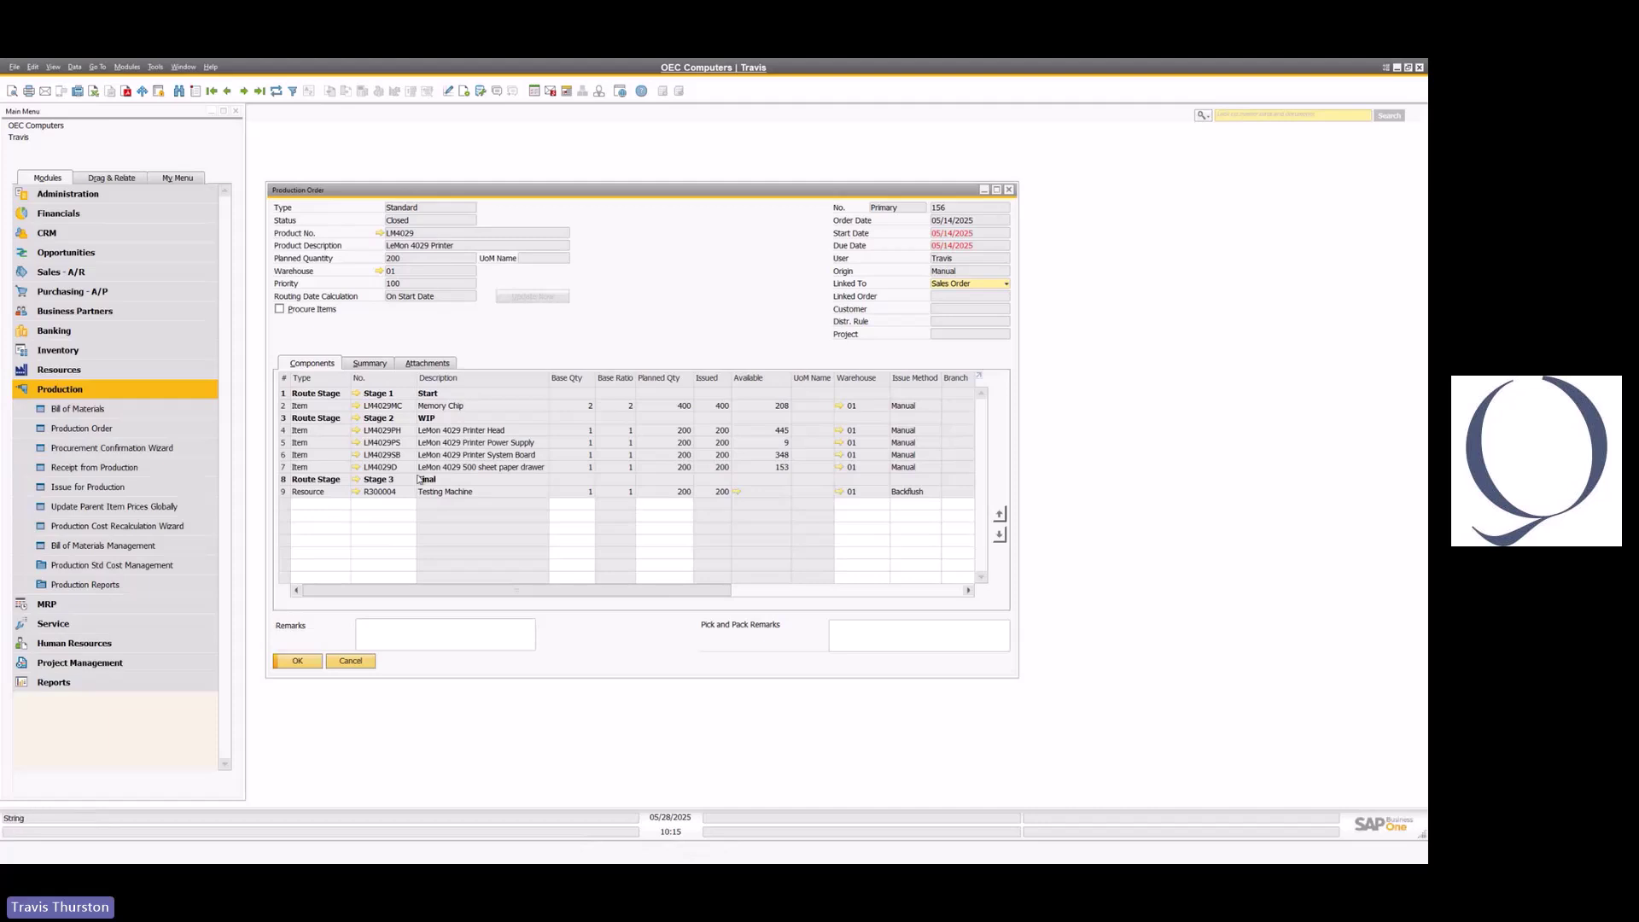
Reopen the closed order's relationship map and spread out its receipt and issue documents to examine how they are linked
right_click(646, 332)
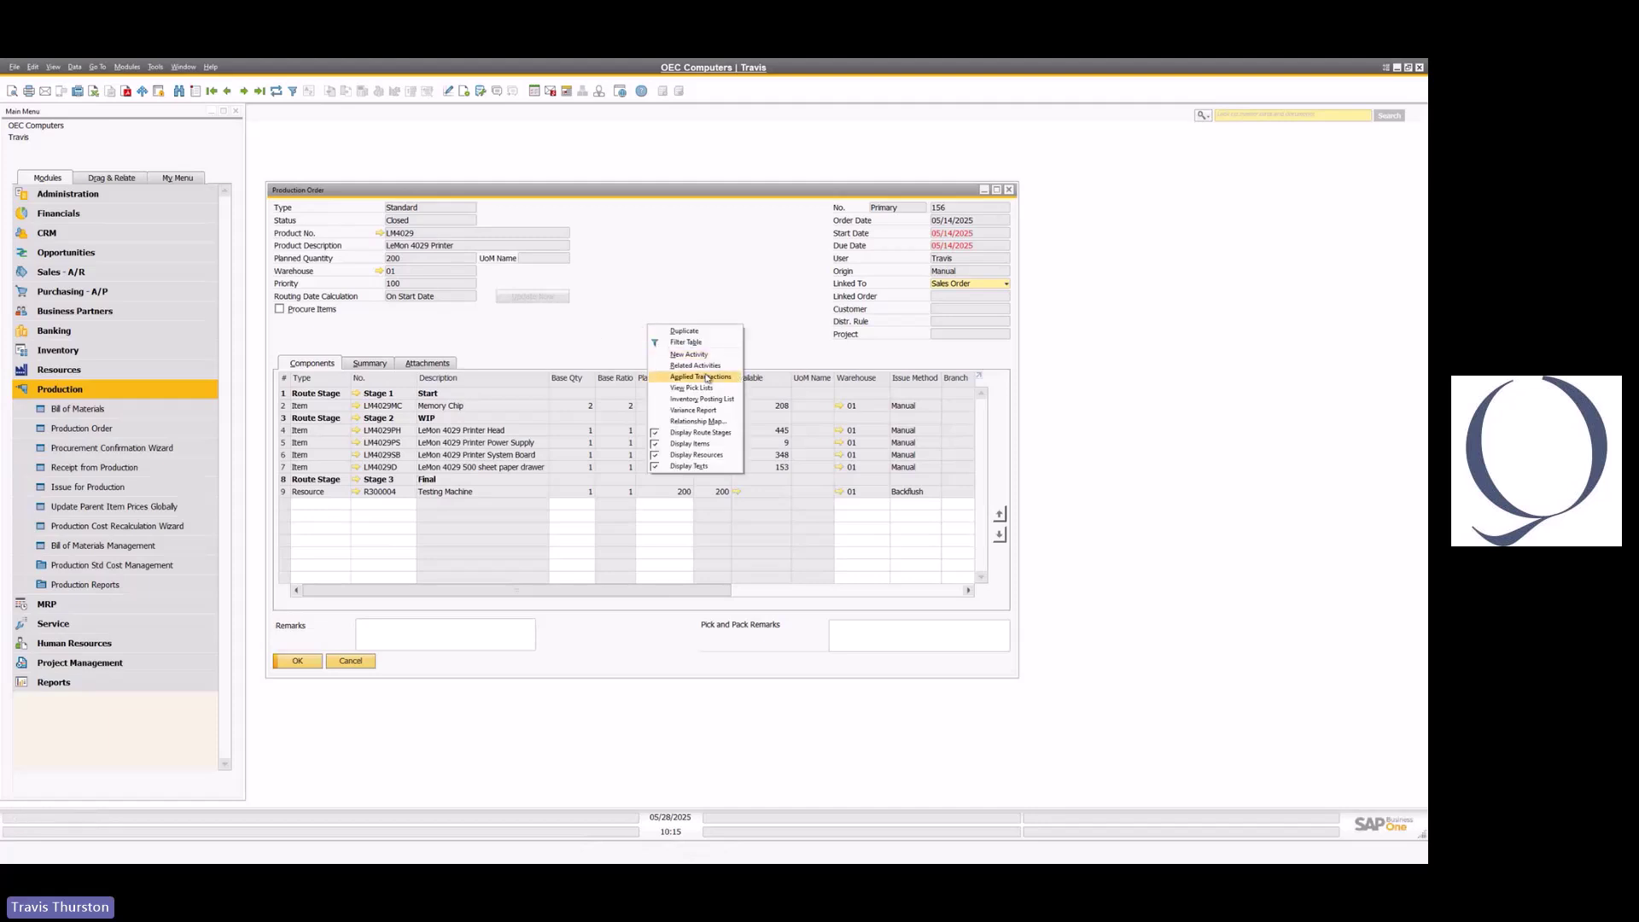
left_click(687, 420)
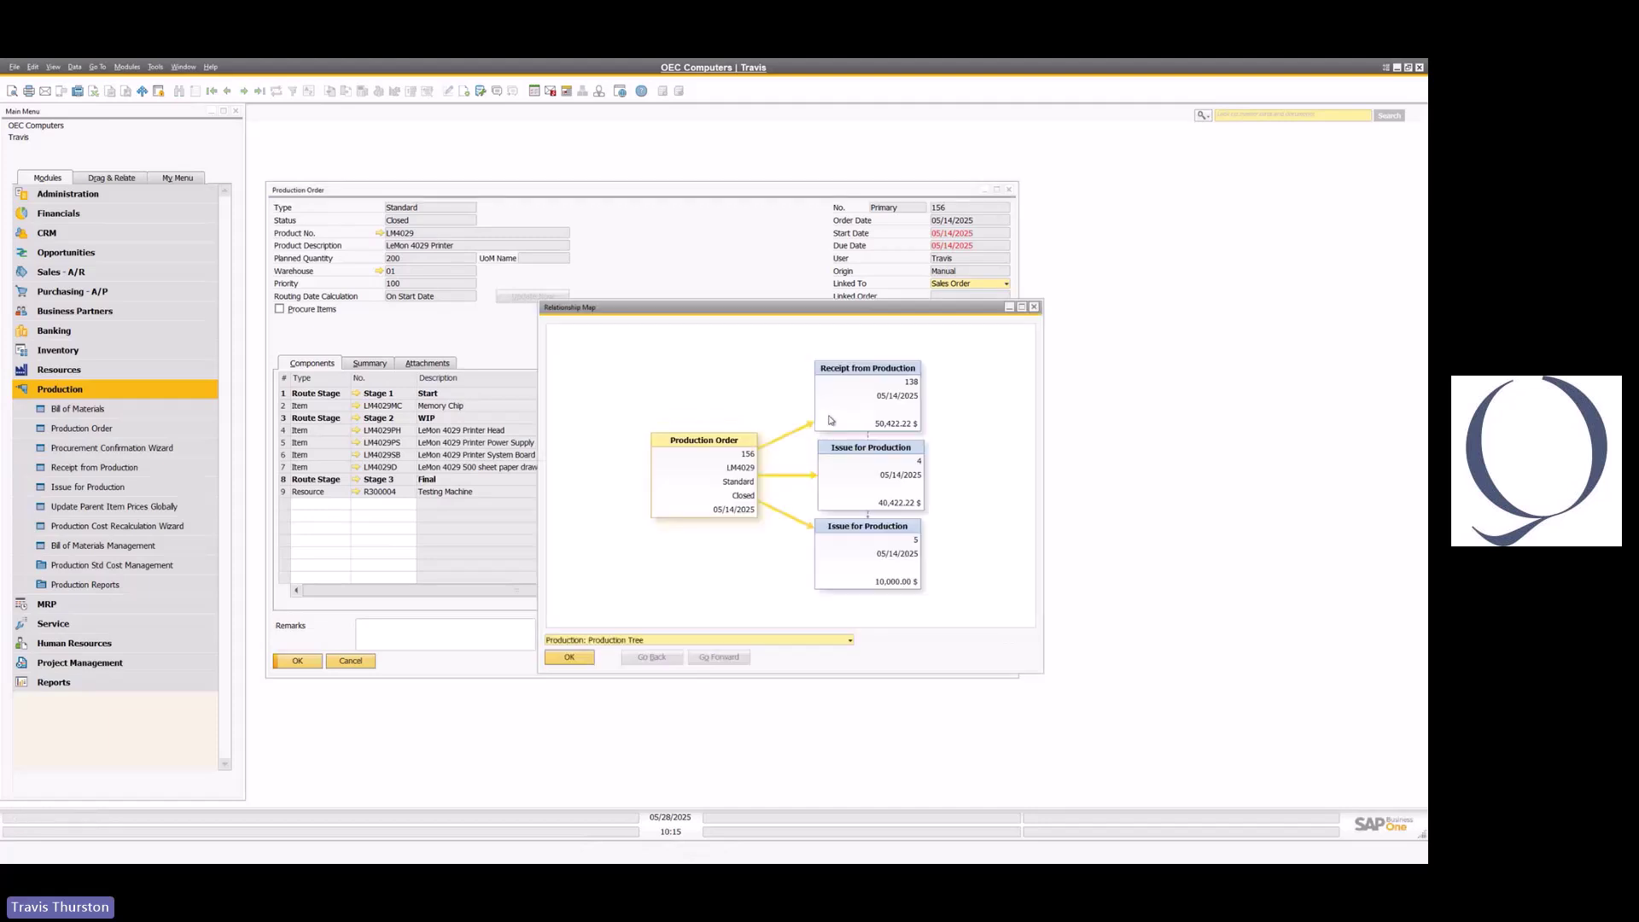
left_click_drag(866, 393, 737, 373)
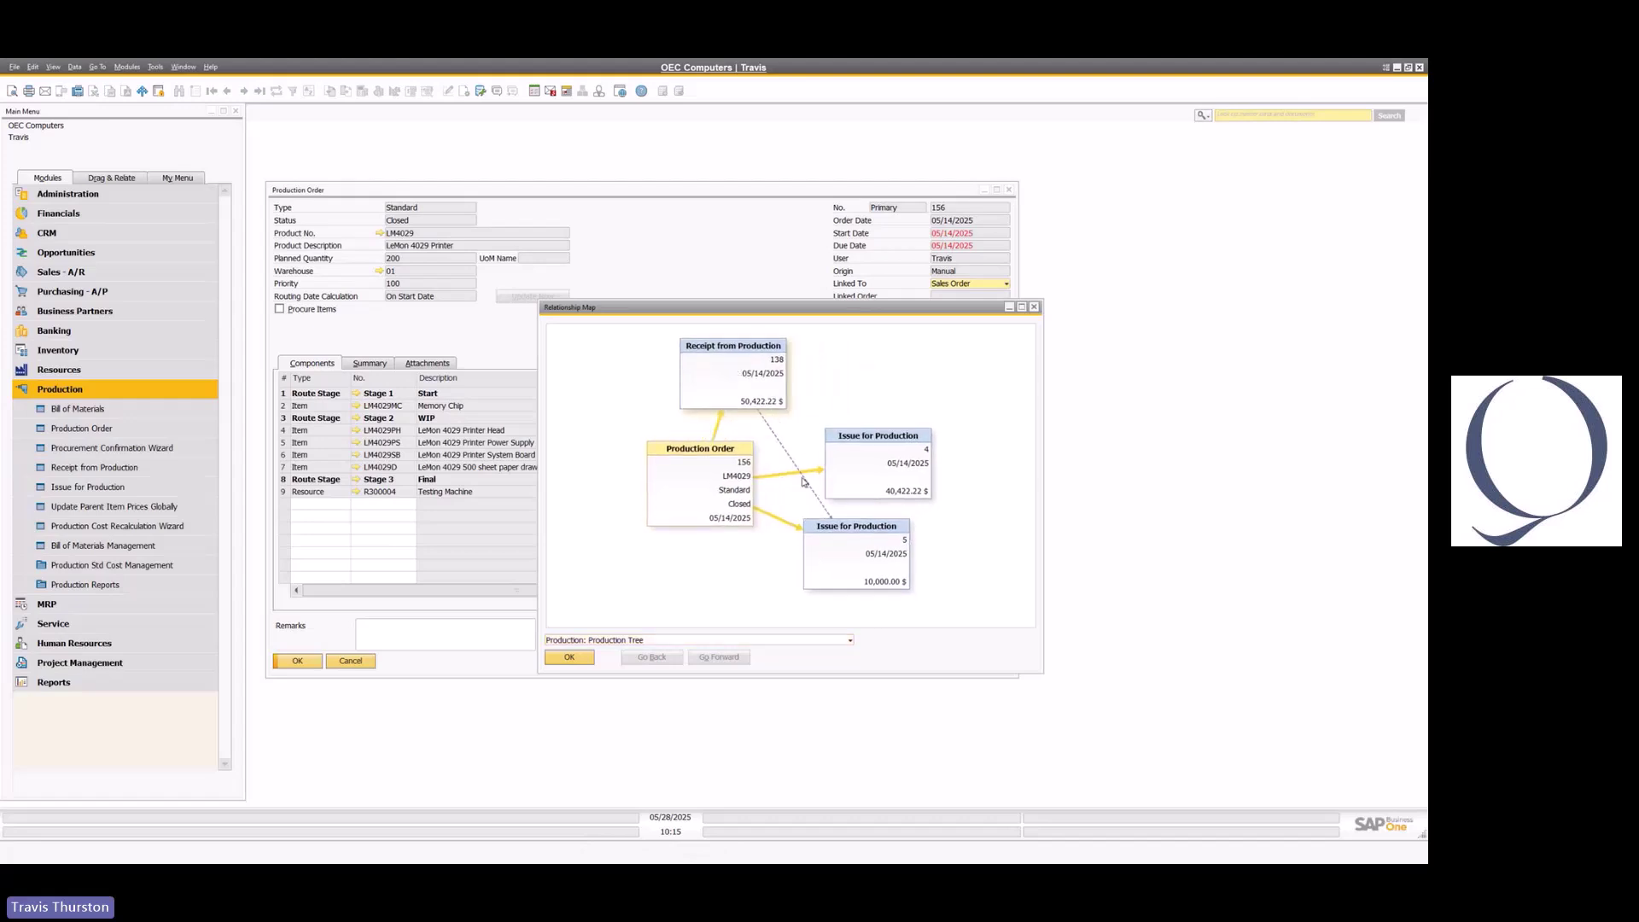
left_click_drag(842, 546, 810, 575)
left_click_drag(793, 321, 965, 269)
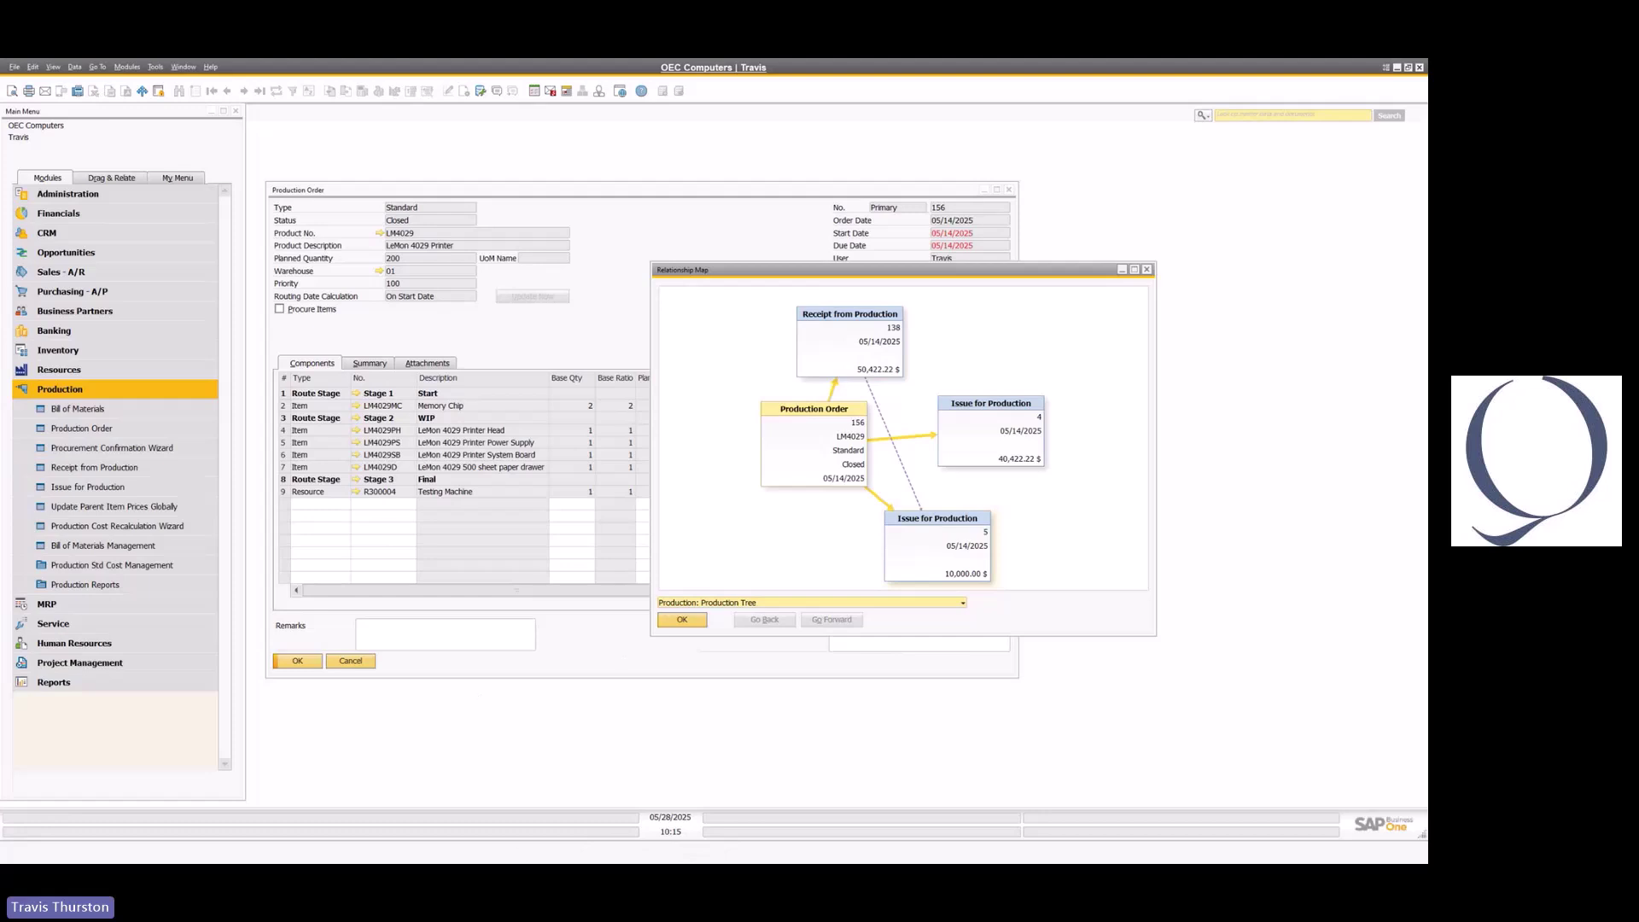
Switch to the presentation showing the Production Costing slide
key("alt+Tab")
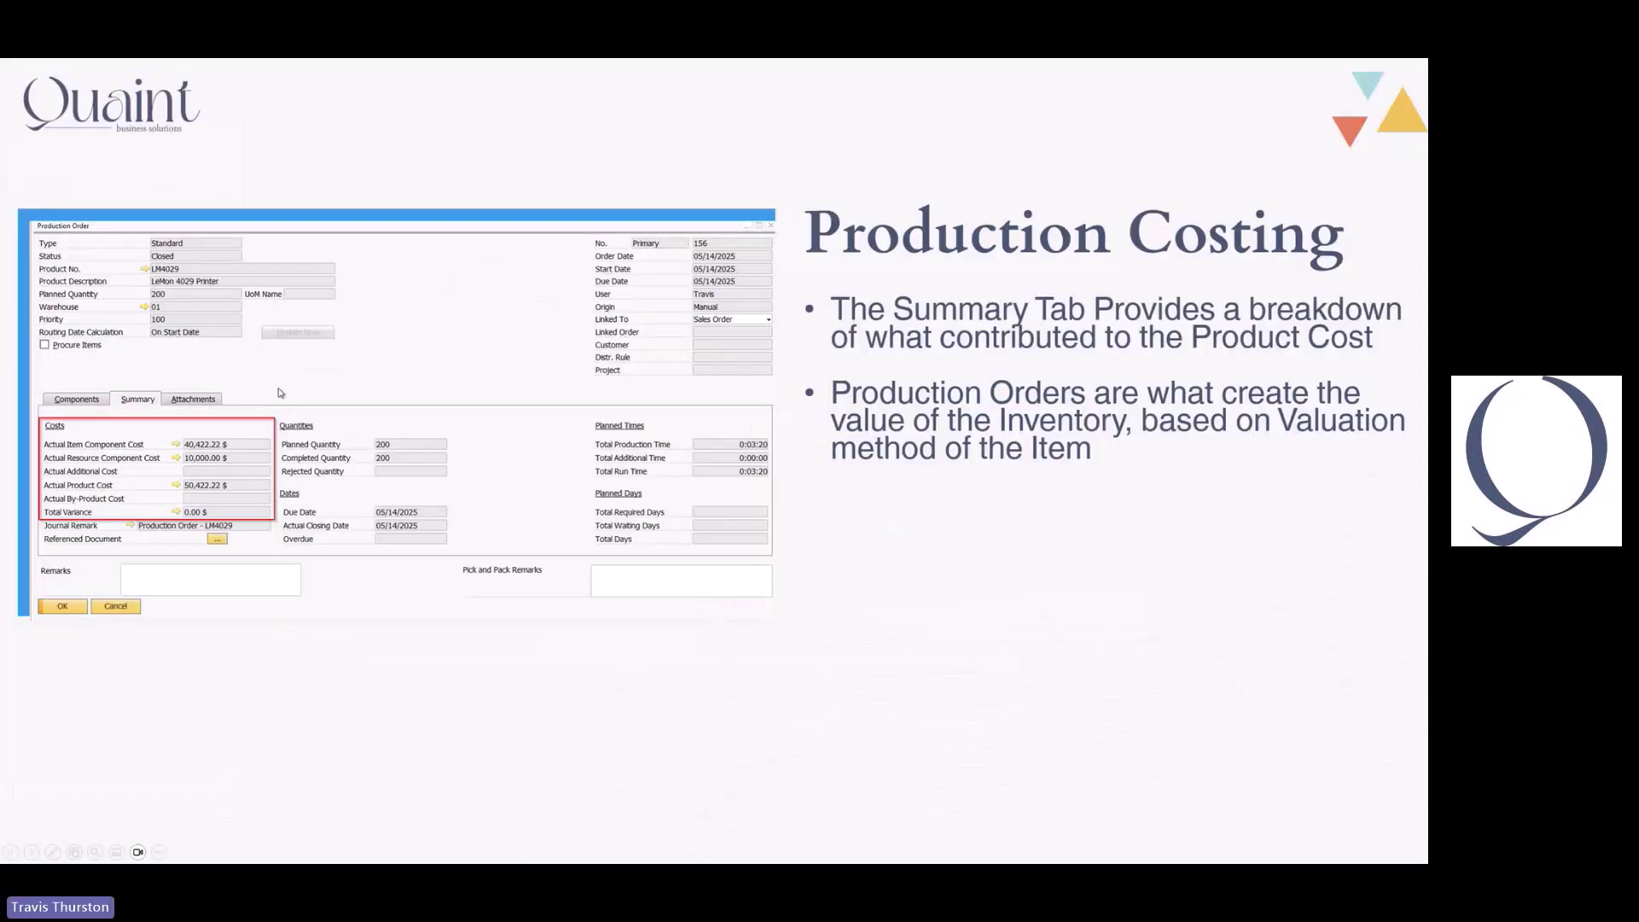